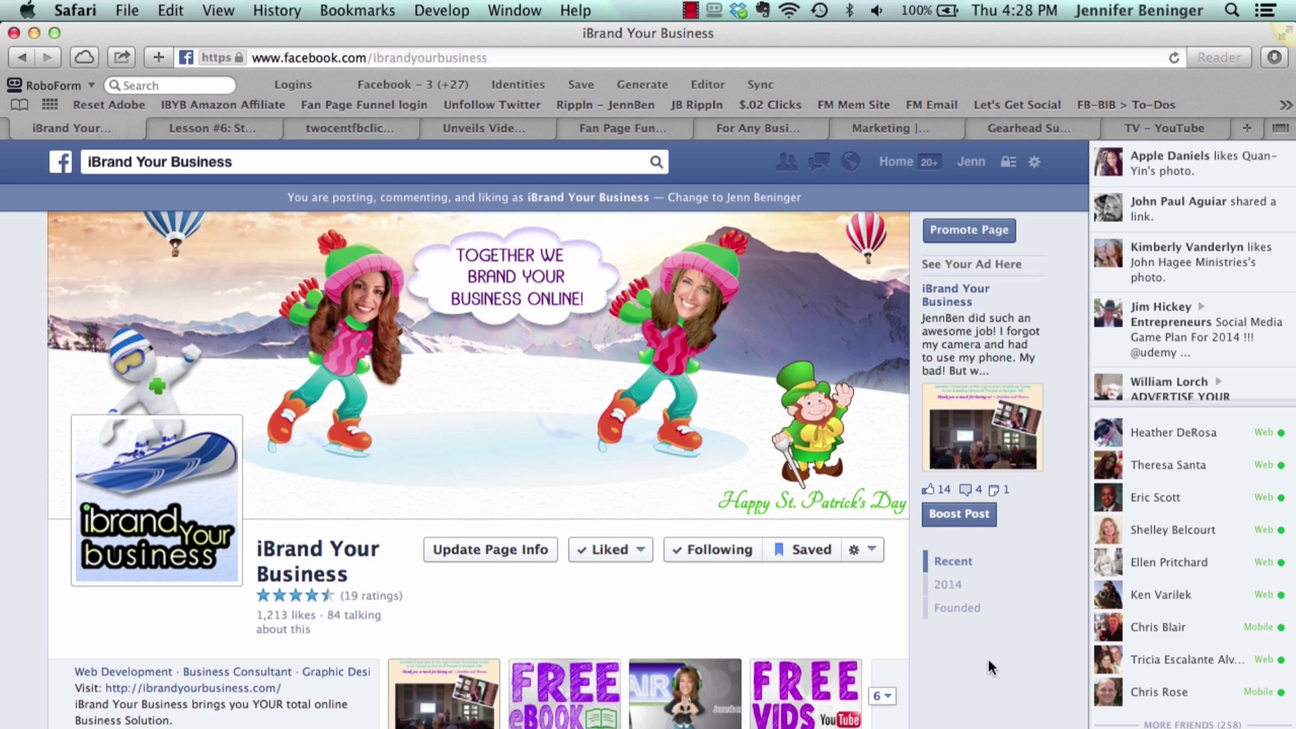
Scroll the iBrand Your Business timeline down to the 'What have you been up to?' status box.
scroll(988, 659, down, 2)
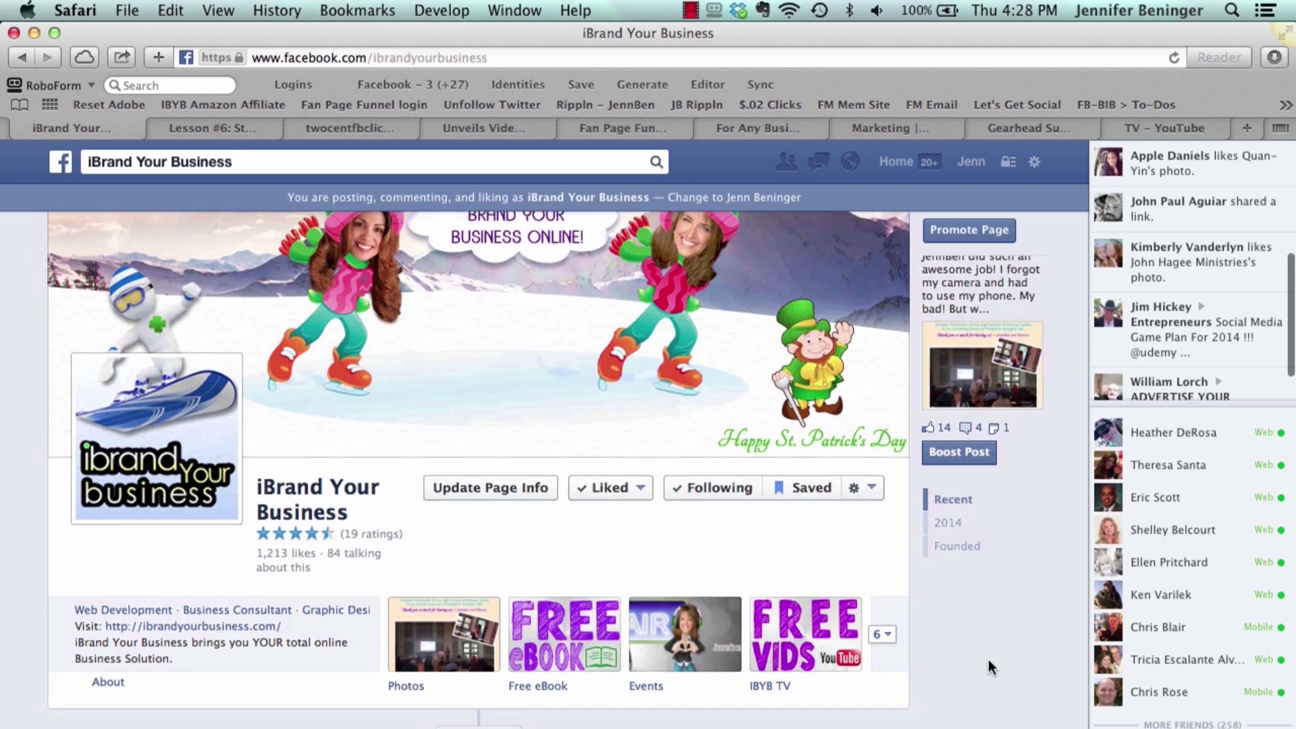
scroll(988, 659, up, 2)
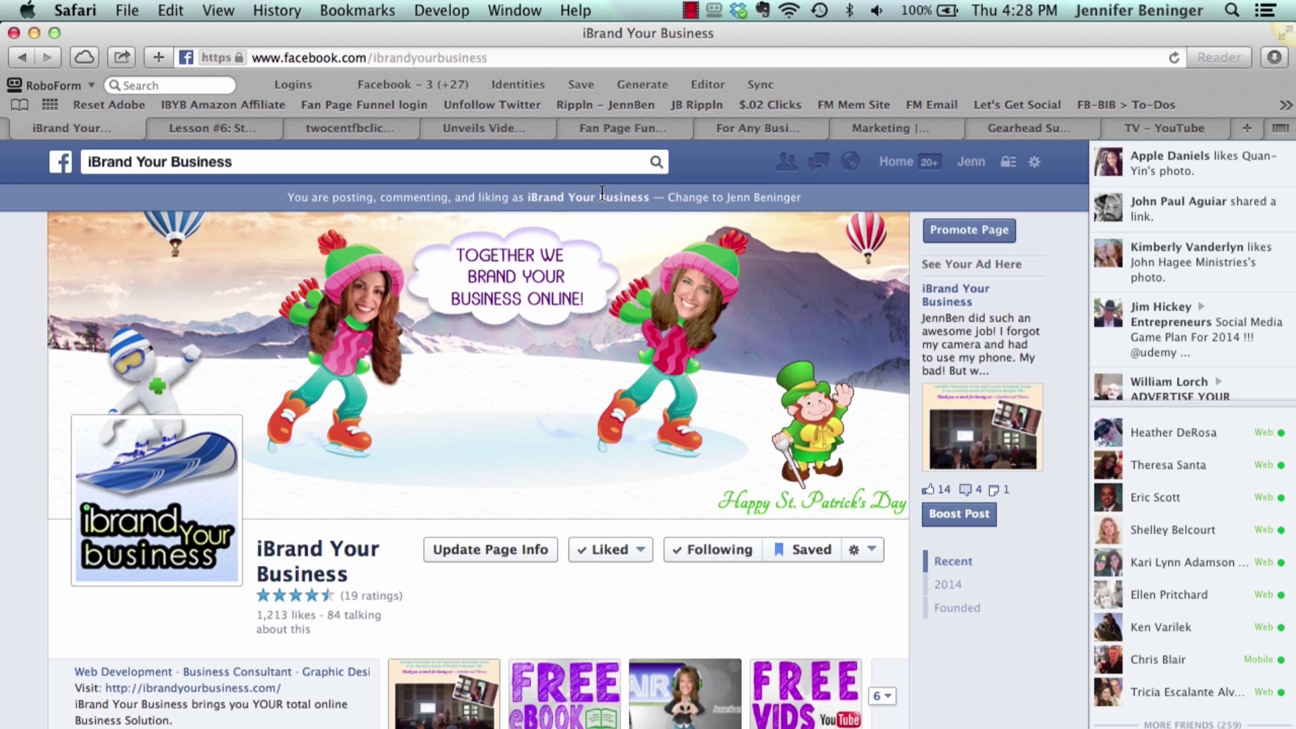
scroll(975, 663, down, 10)
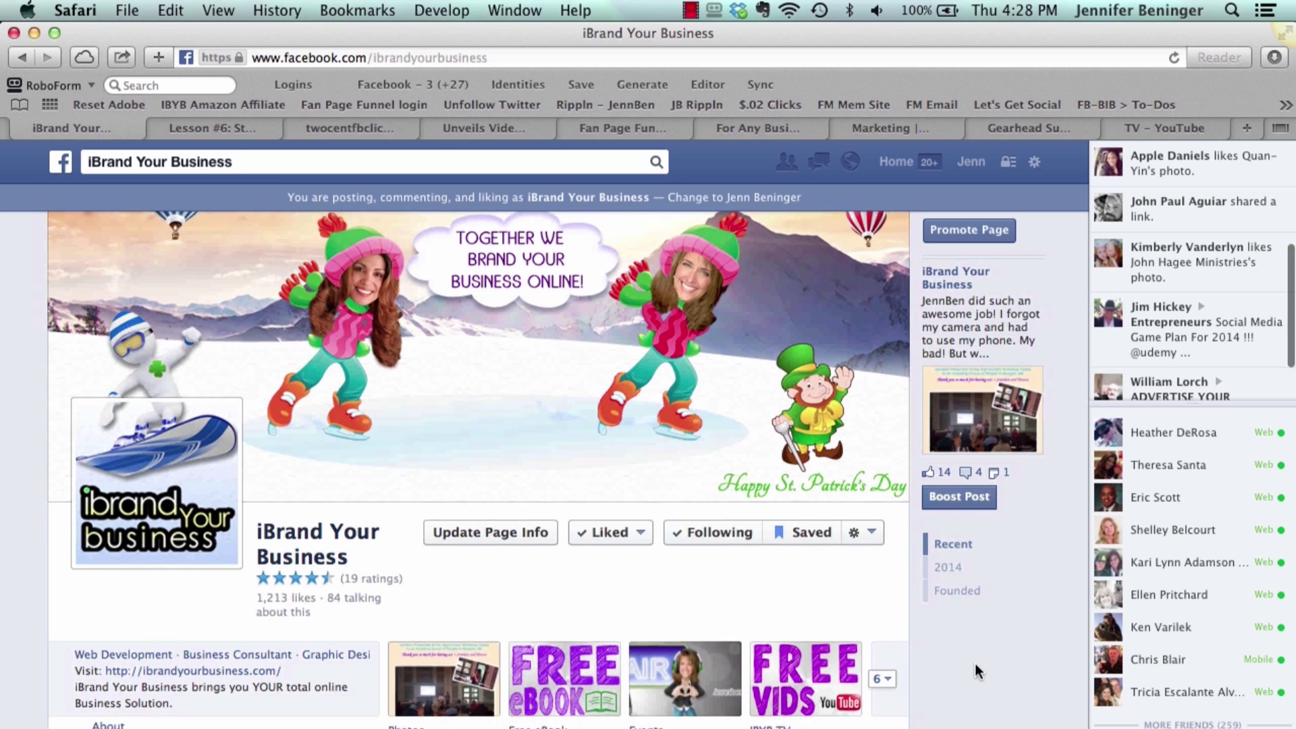
scroll(975, 663, down, 2)
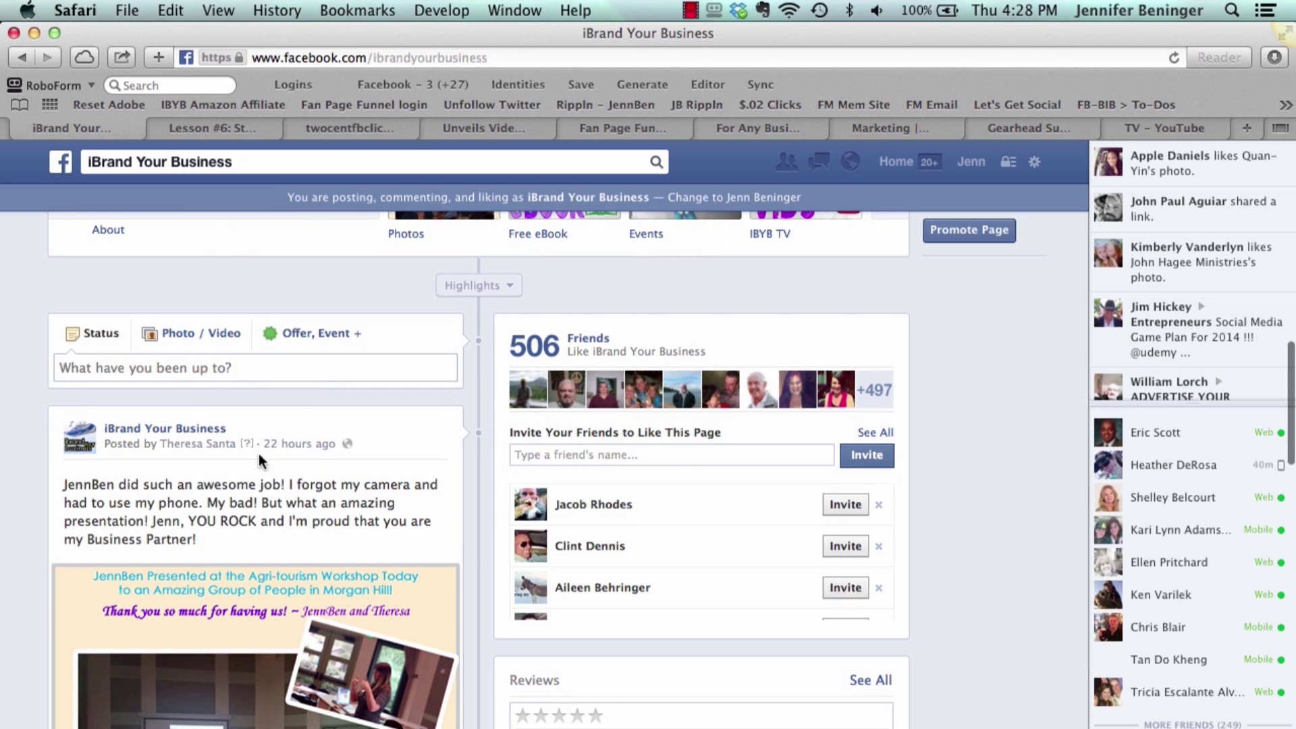
Write the page status 'Happy Birthday to our favorite intern!' and turn on post scheduling.
click(177, 366)
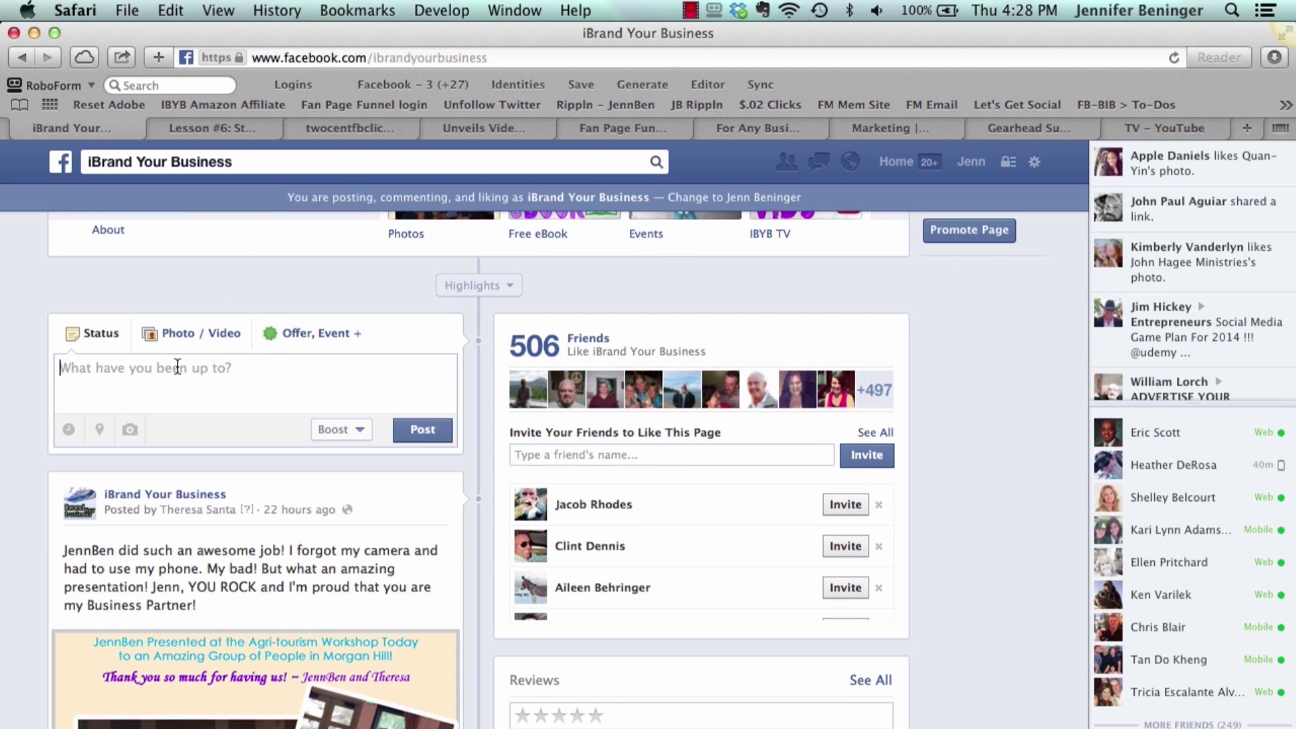
text(H)
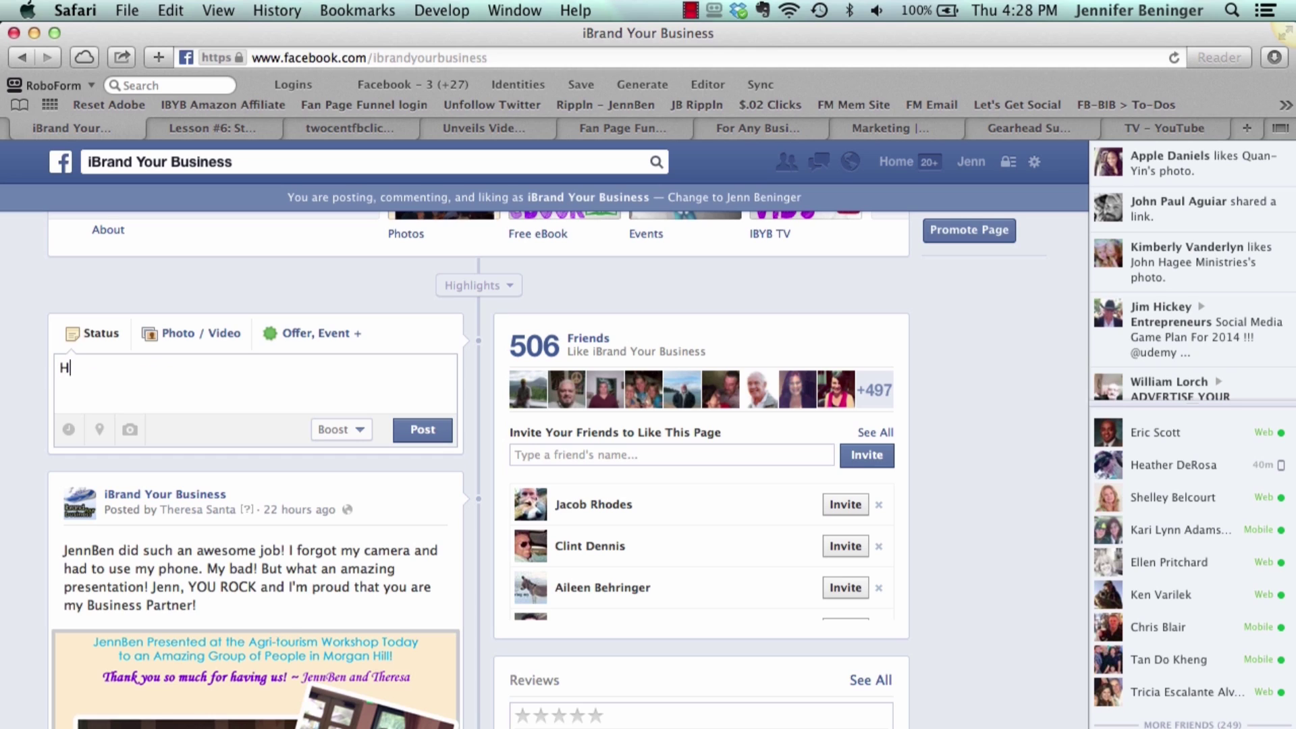
text(appy Birthday to o)
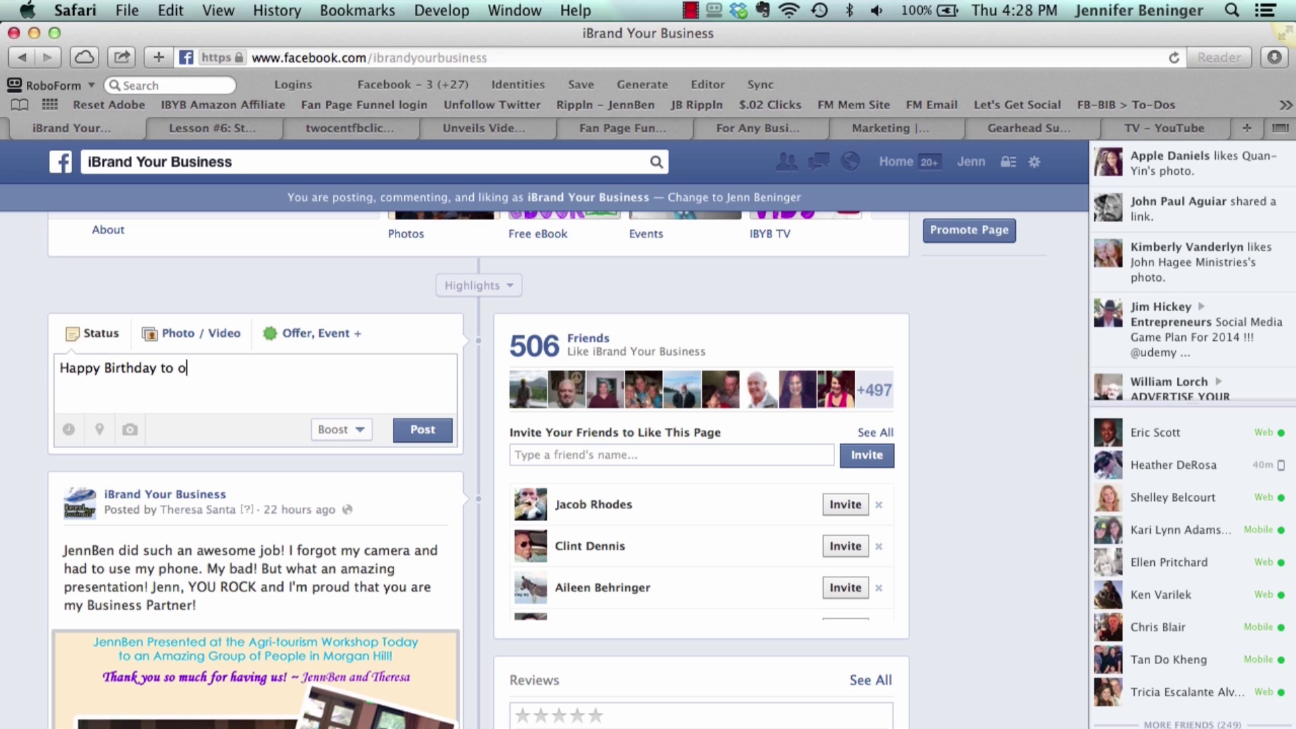
text(ur favorite intern!)
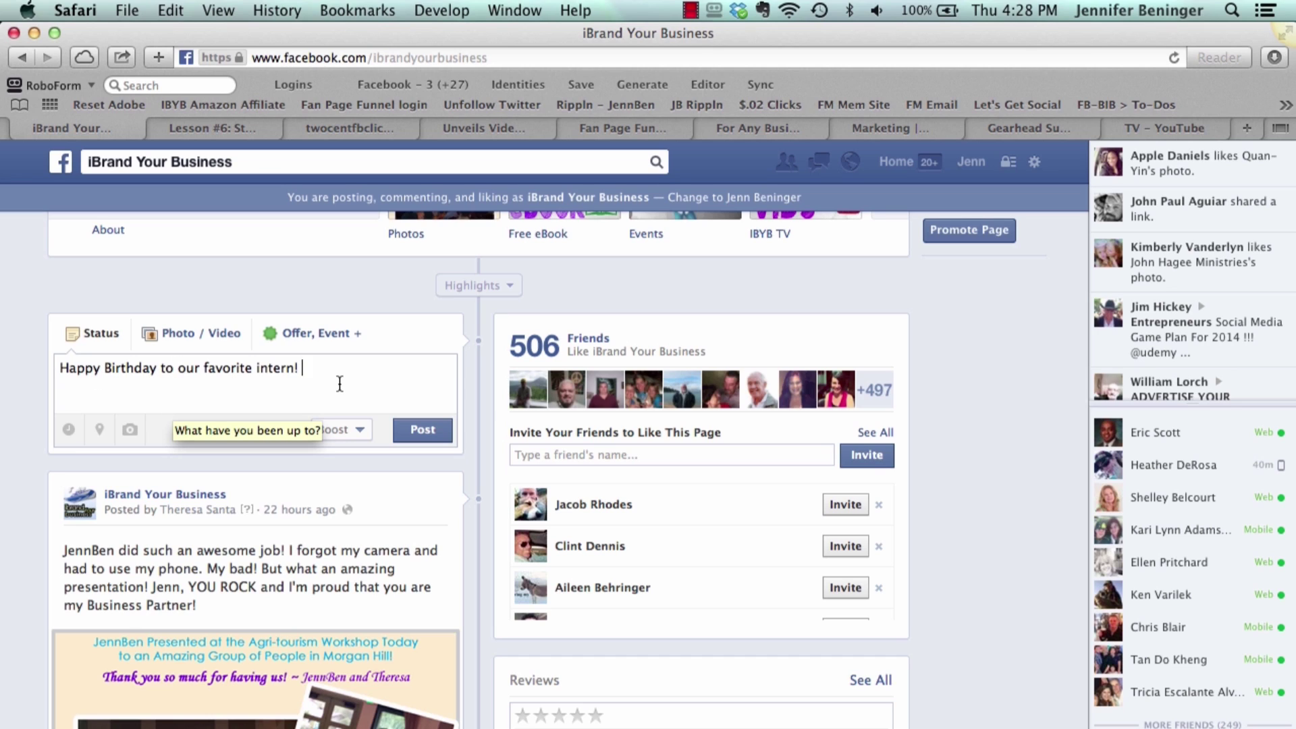
click(69, 430)
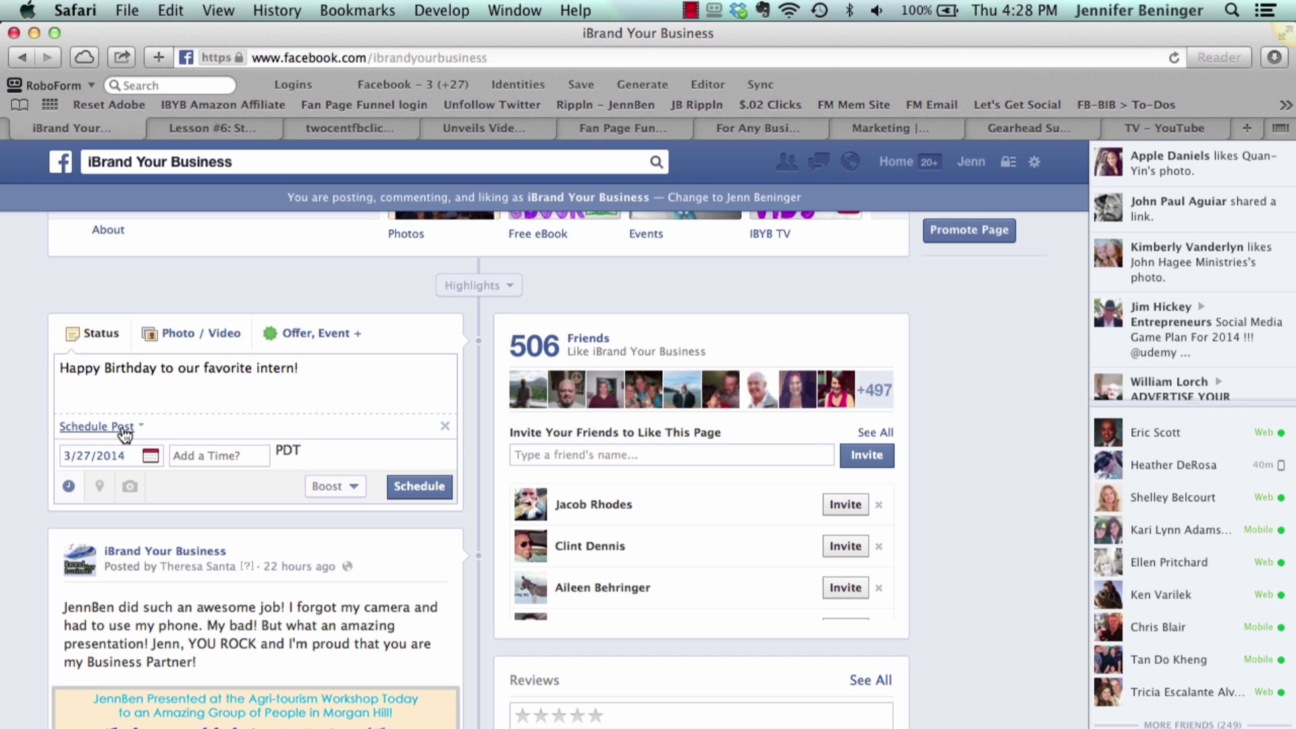
Schedule the birthday post for Thursday, April 3, 2014 at 8:00 am, then open the Activity Log.
click(151, 457)
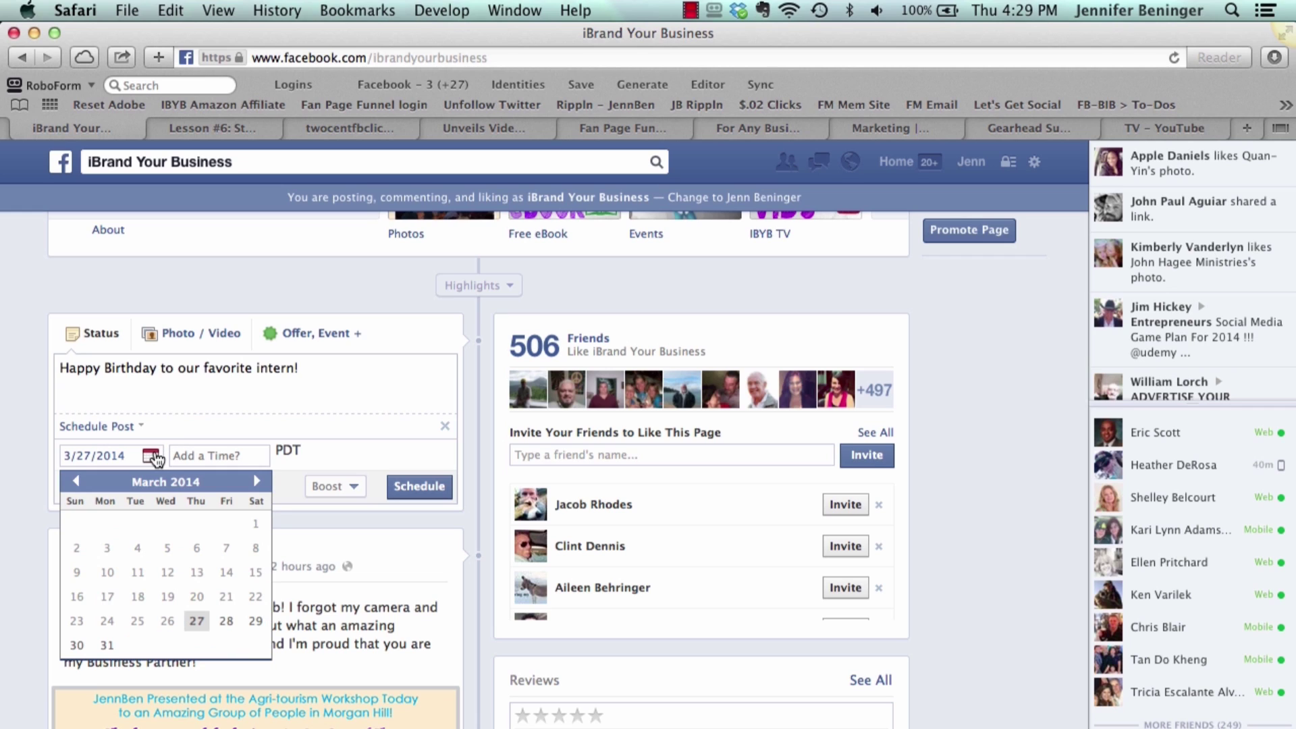
click(257, 482)
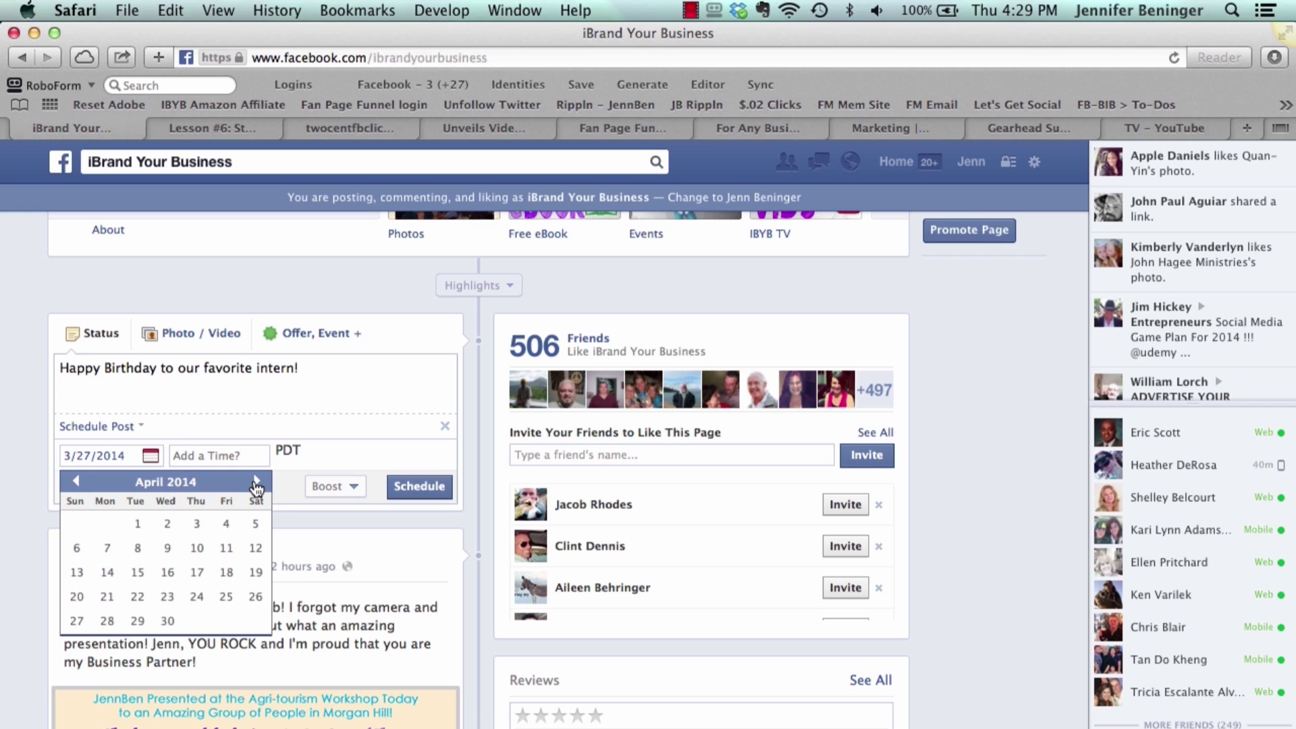
click(199, 524)
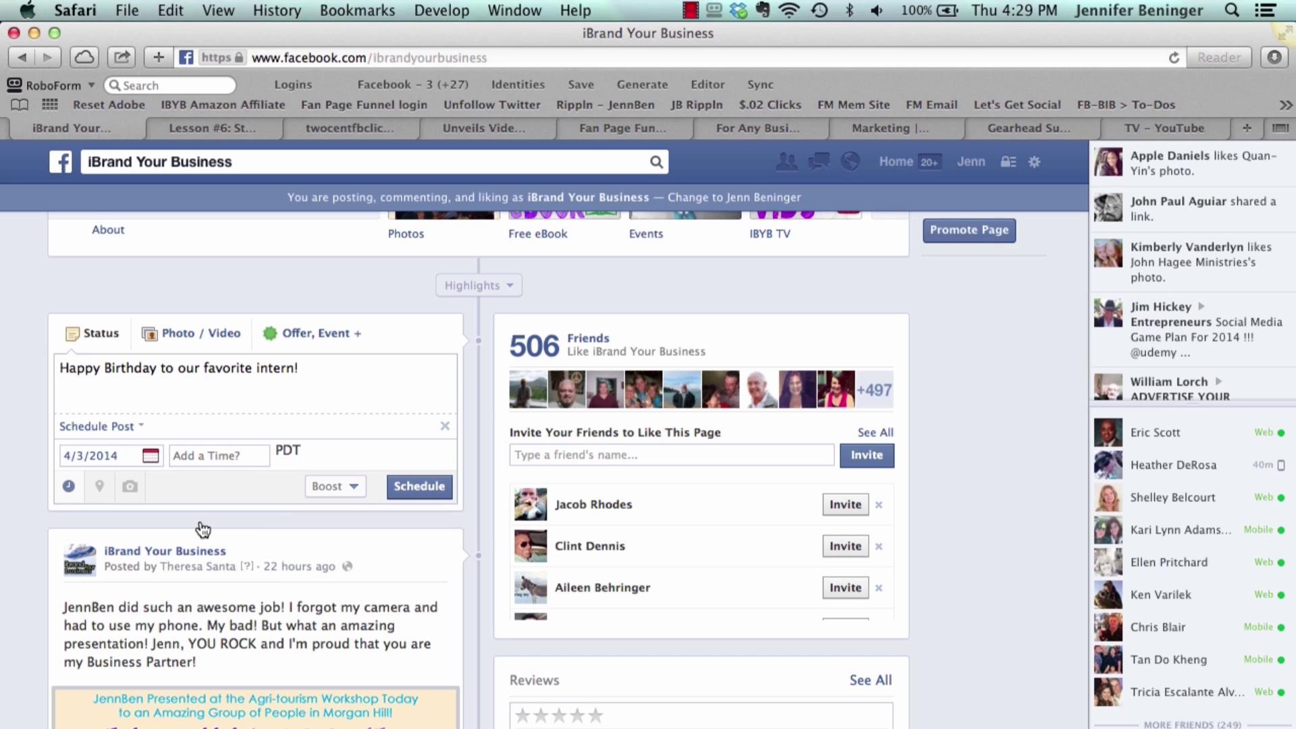
click(206, 456)
text(8am)
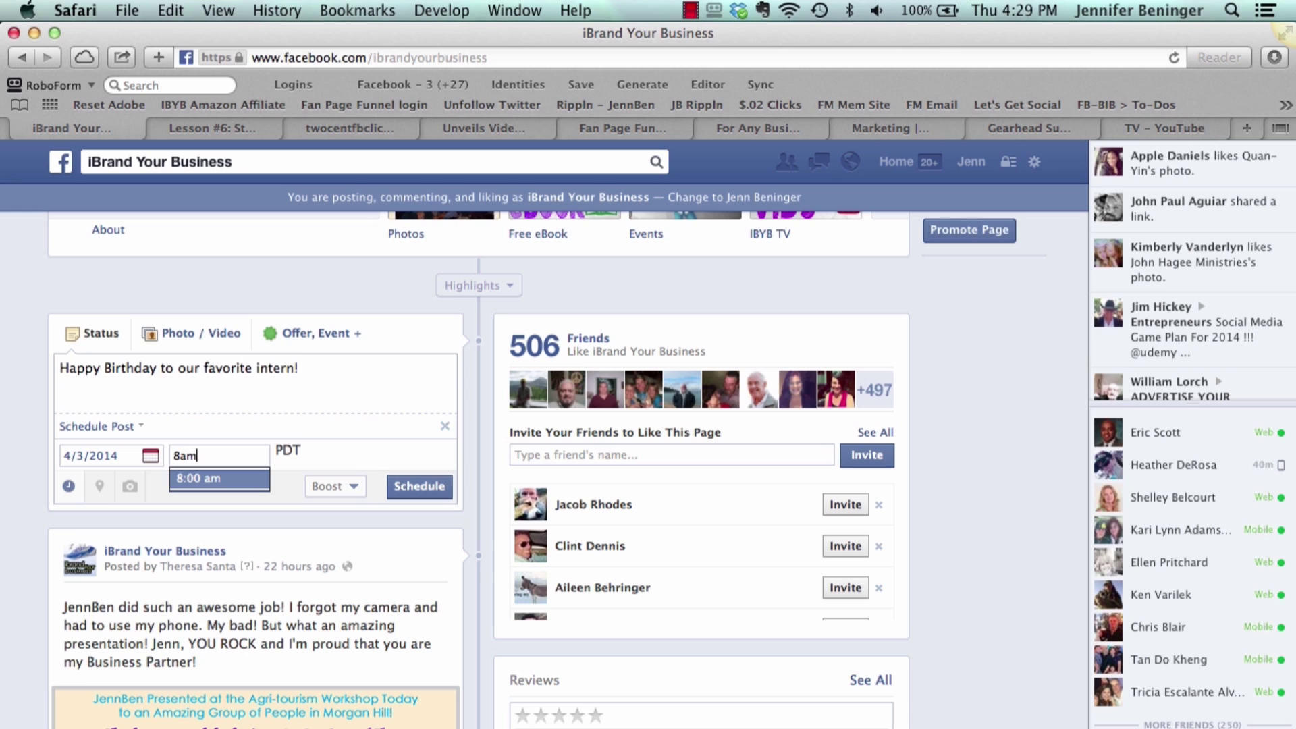
key(Return)
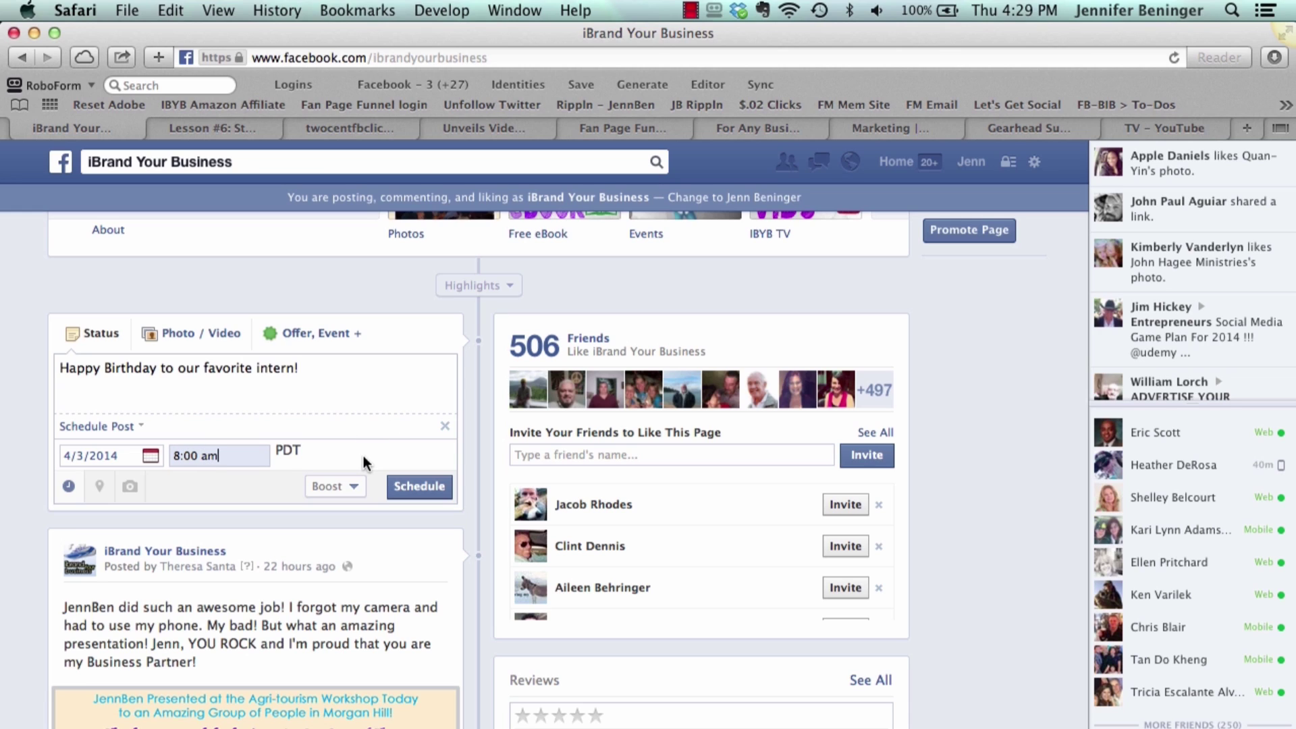
click(418, 493)
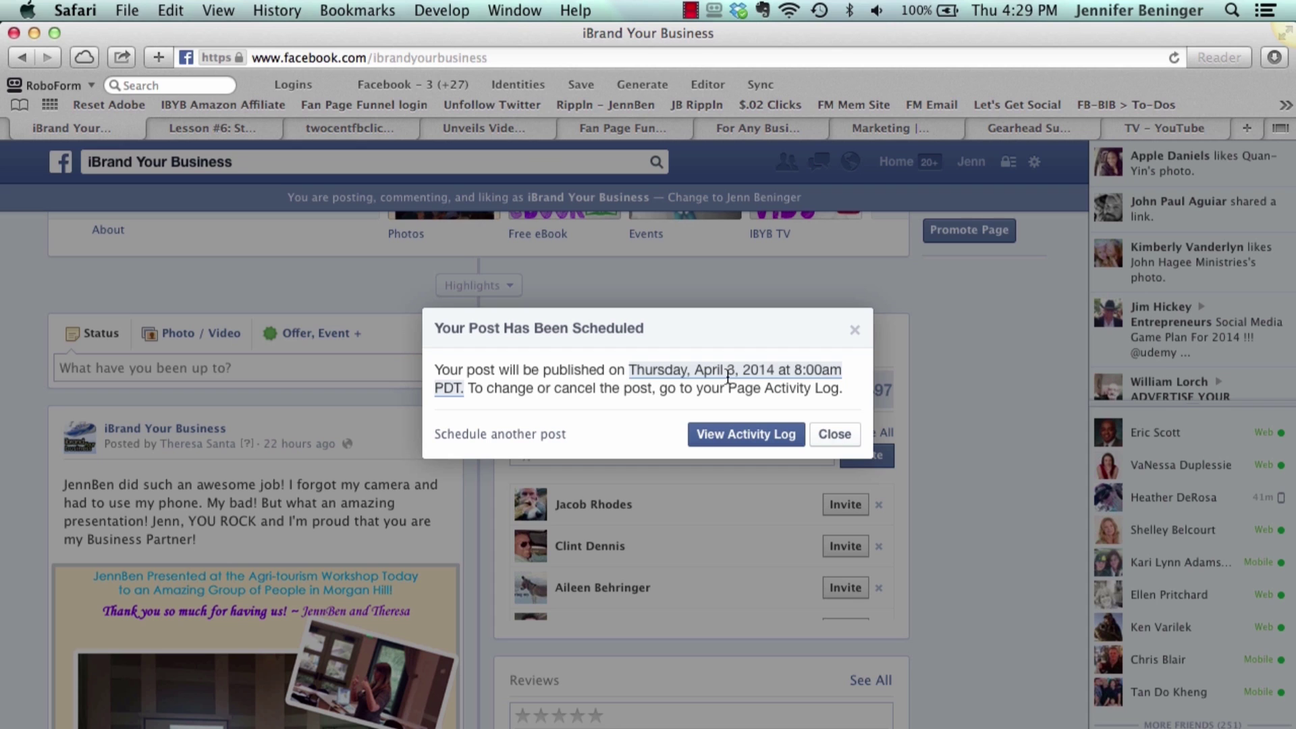
click(730, 435)
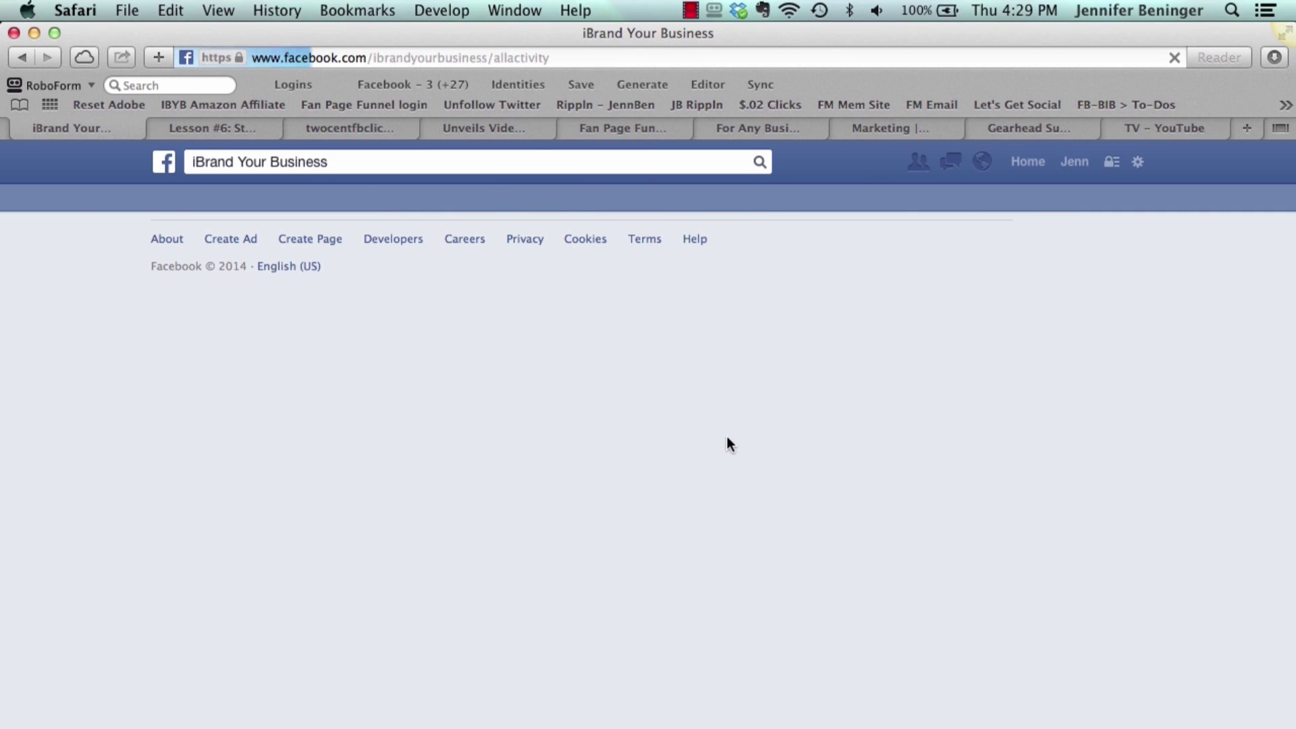
In the Activity Log, move the birthday post to Friday, April 4, 2014 at 8:00 am.
scroll(324, 490, down, 10)
scroll(324, 503, down, 1)
scroll(321, 500, up, 1)
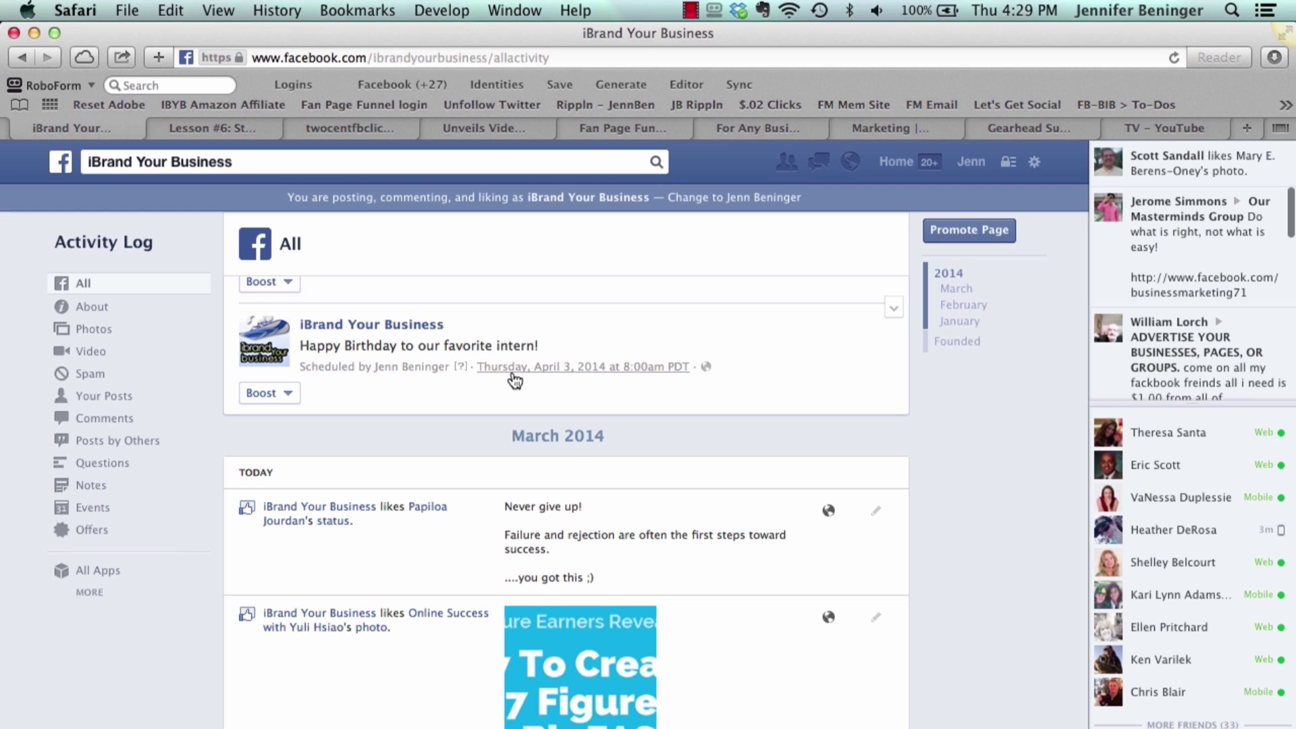
click(894, 312)
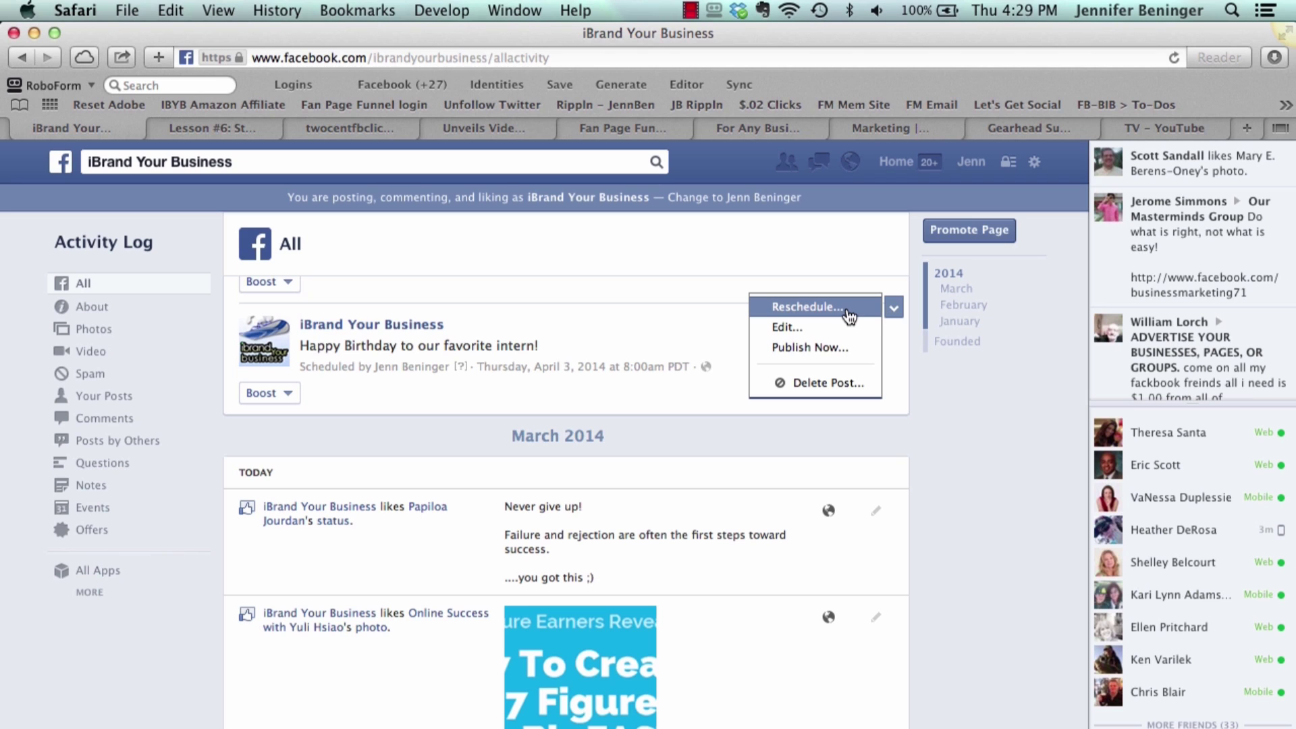
click(806, 307)
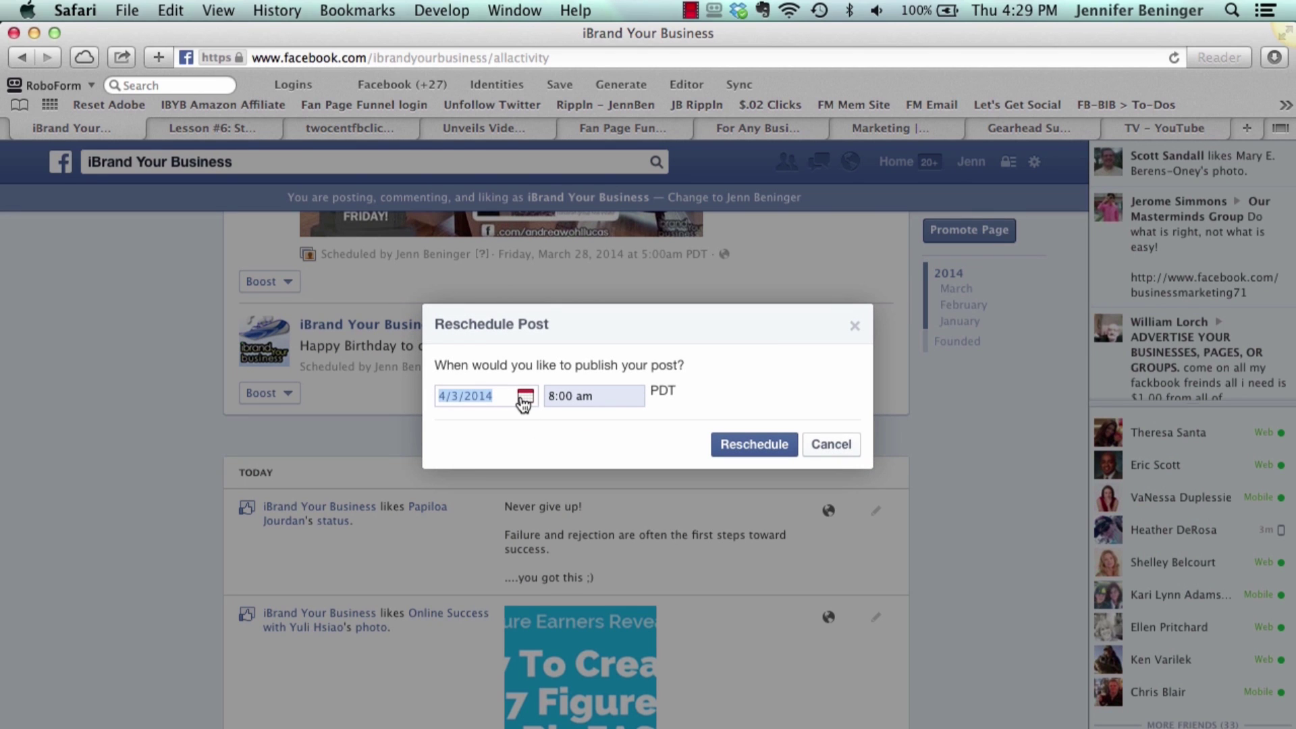
click(524, 398)
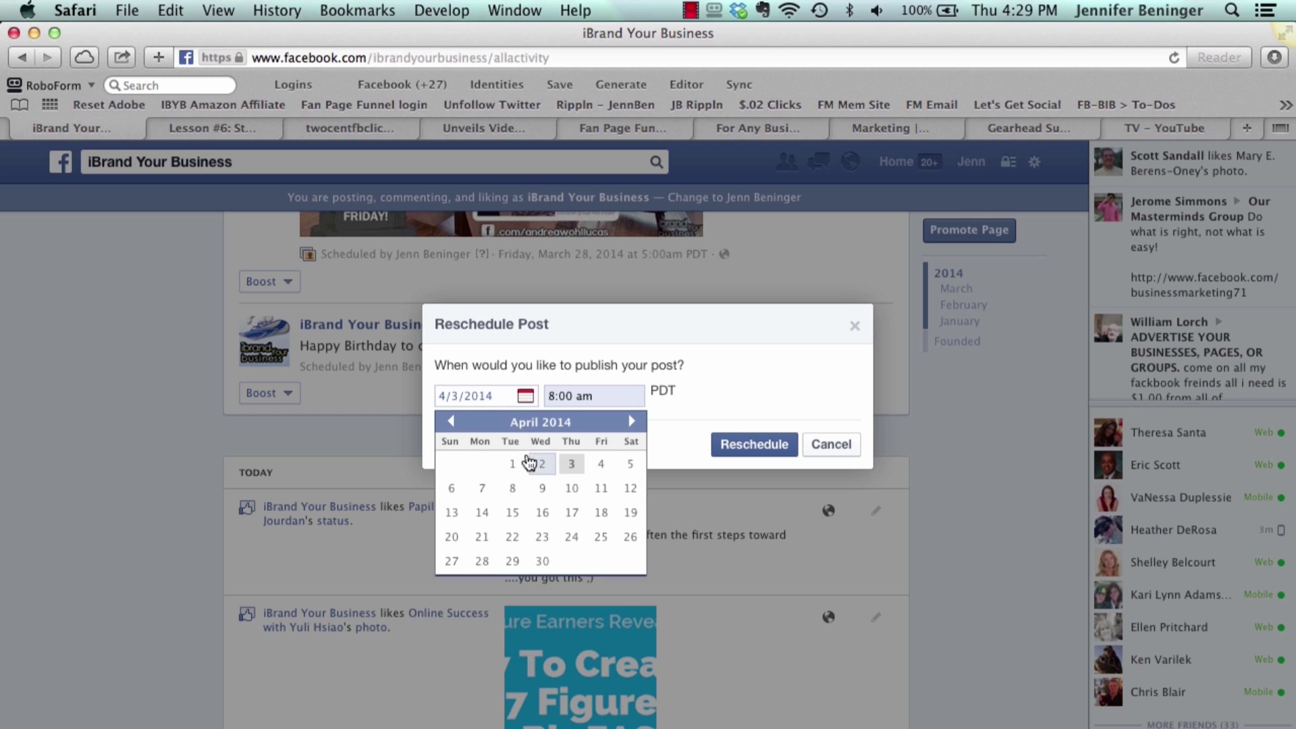
click(603, 466)
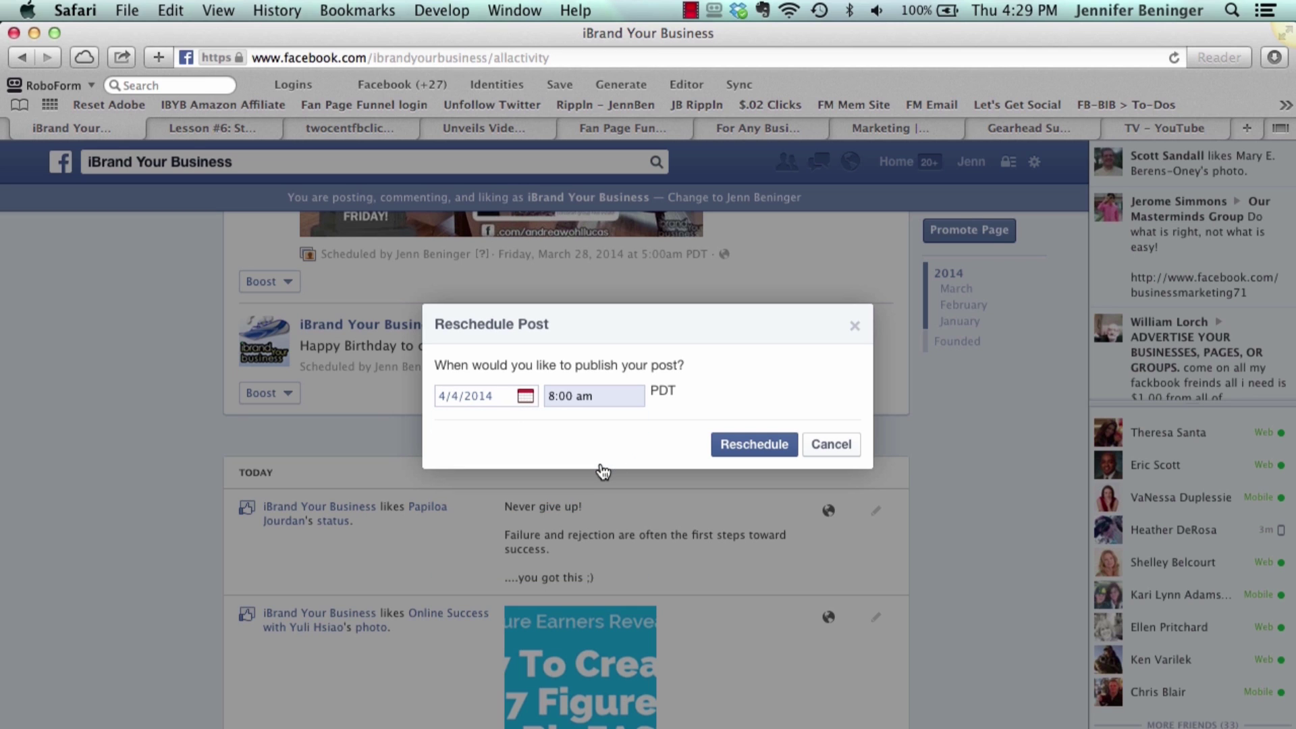
click(741, 453)
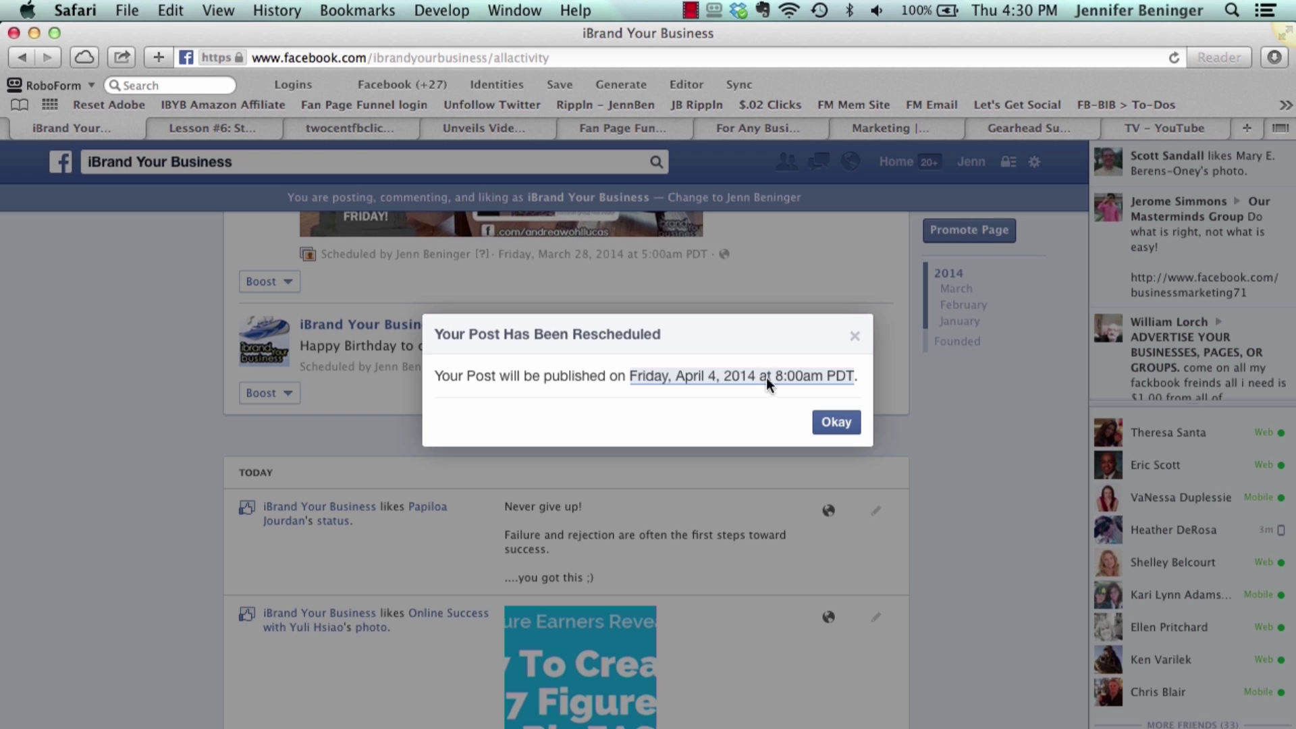
click(846, 424)
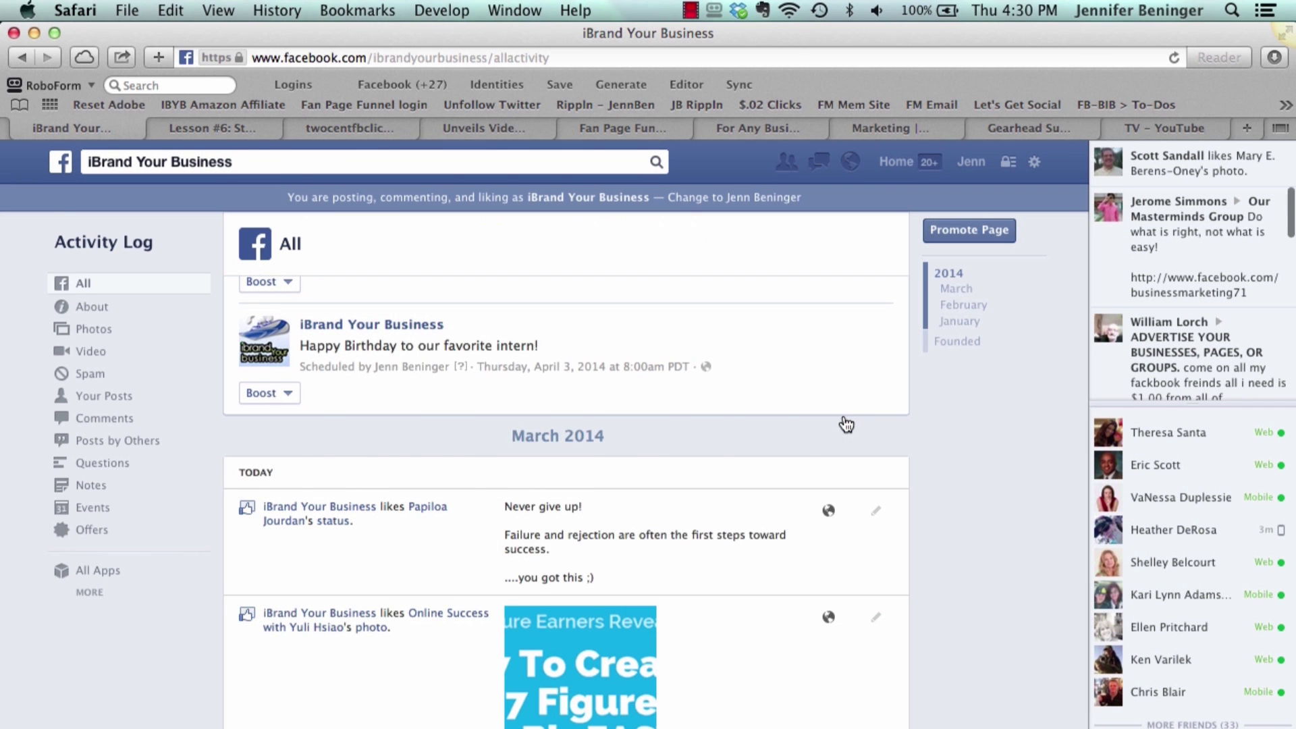
scroll(775, 463, down, 10)
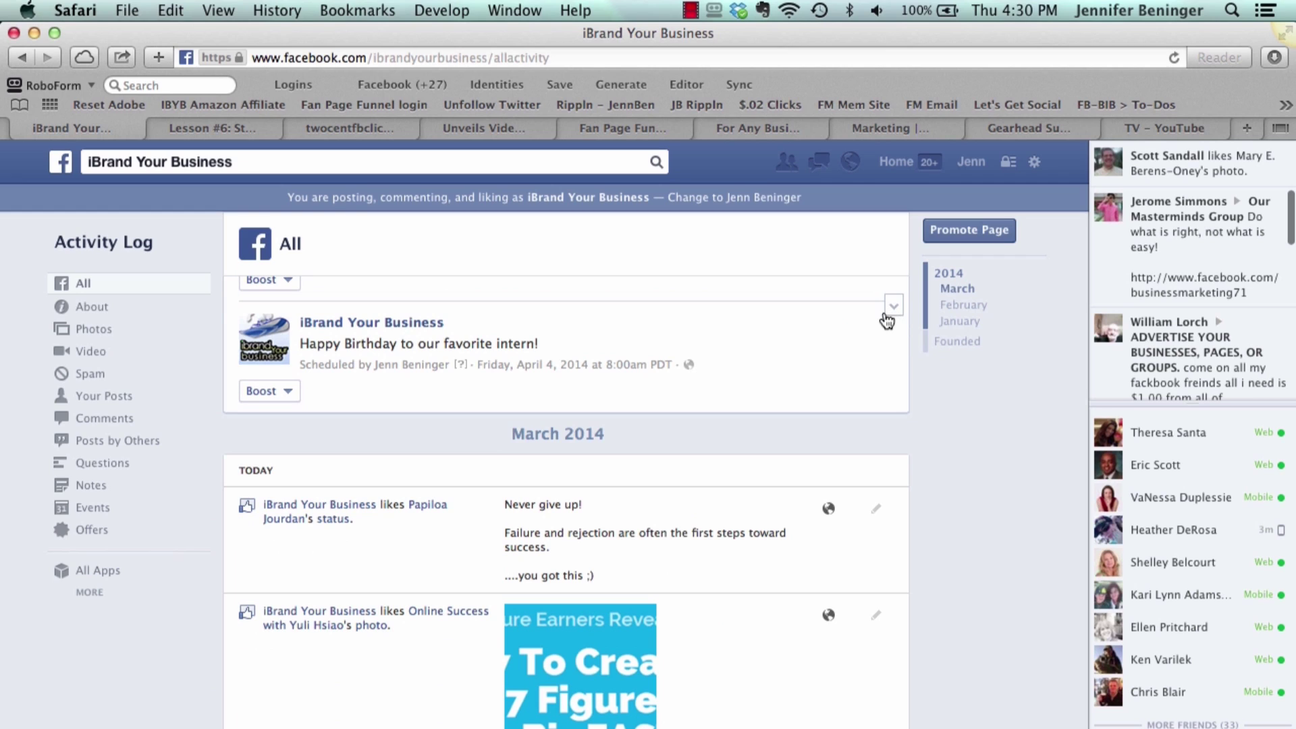
click(892, 306)
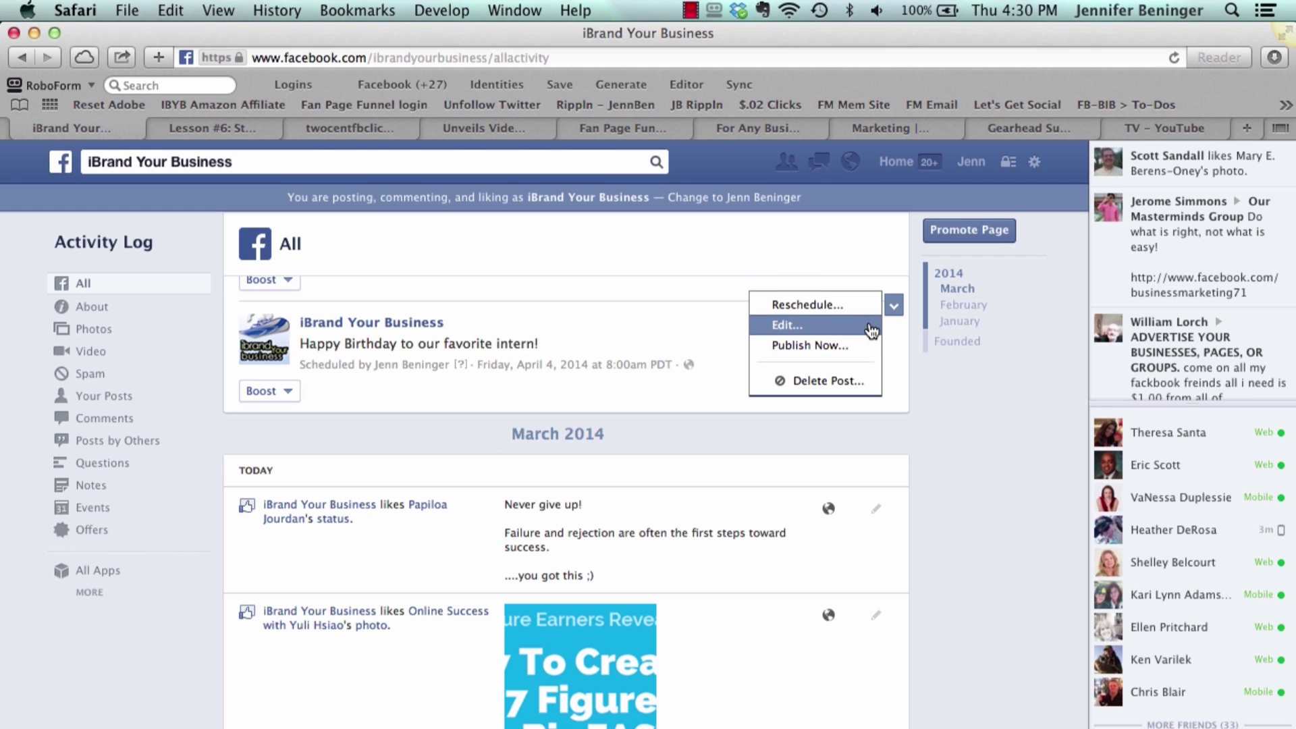
click(871, 328)
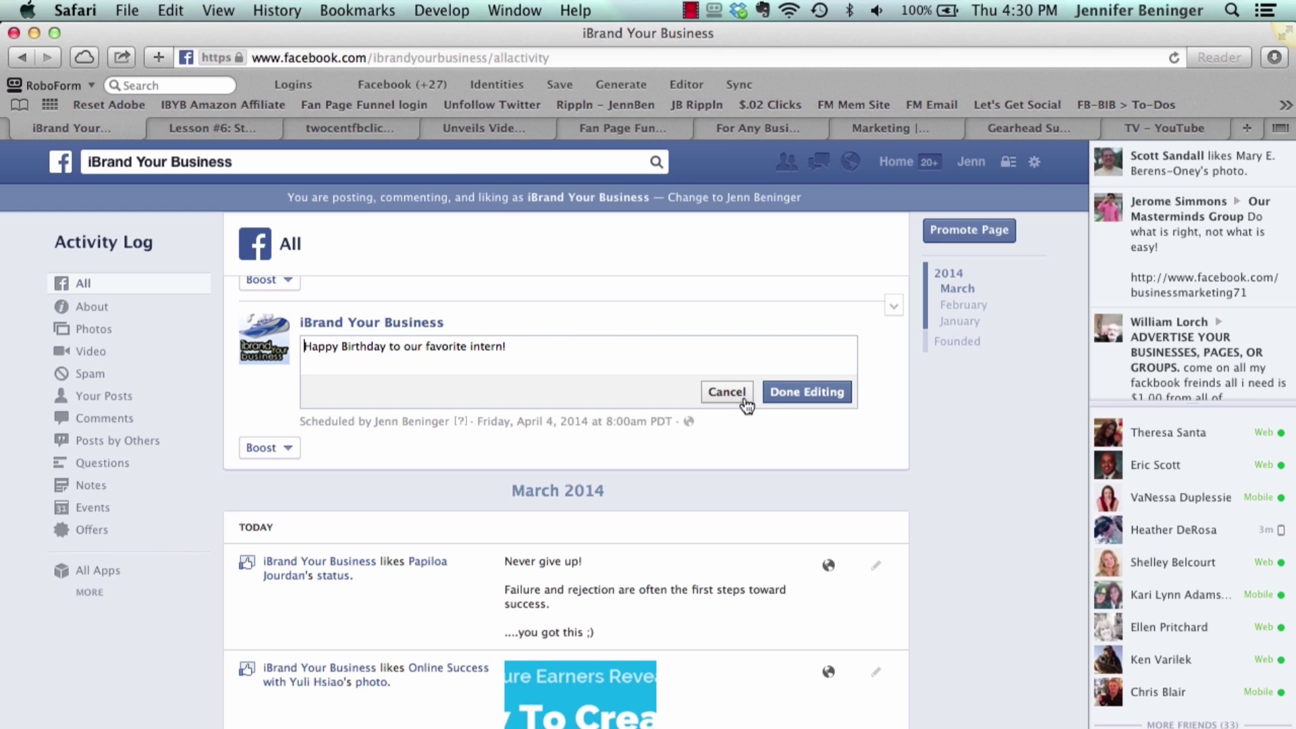
click(724, 394)
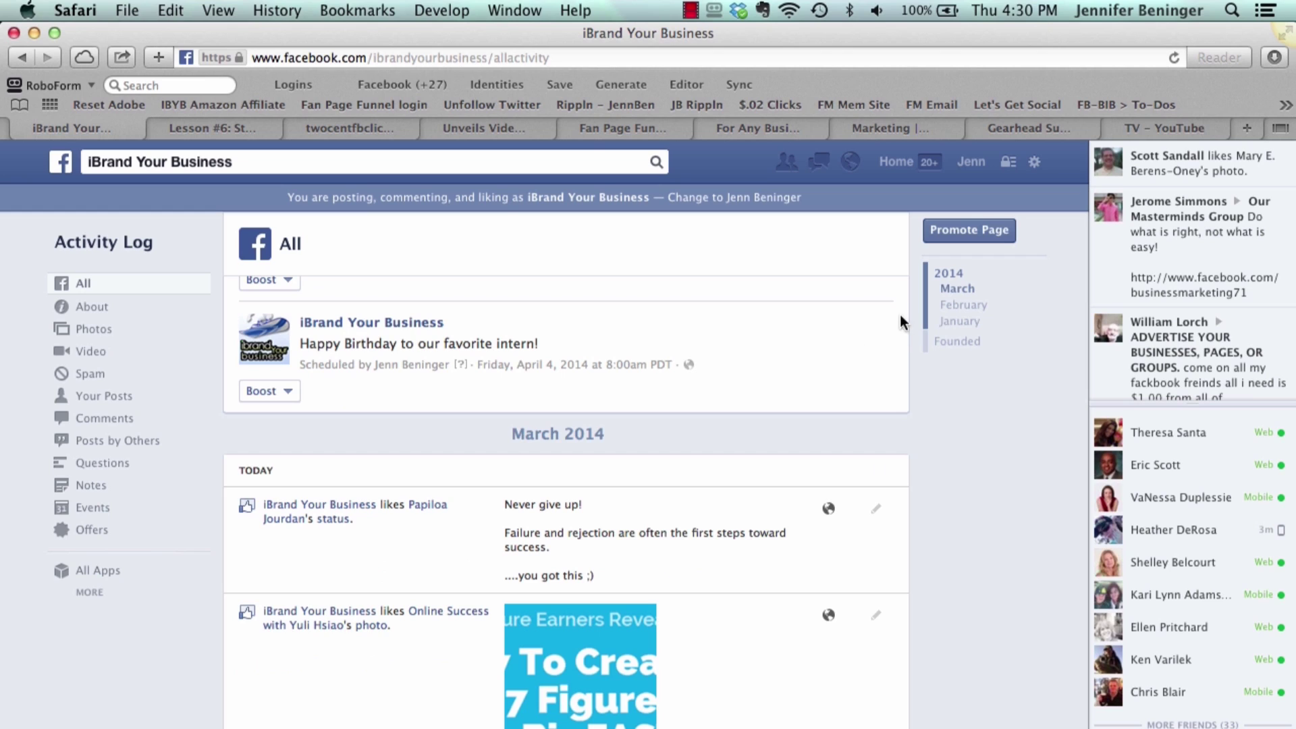
click(894, 312)
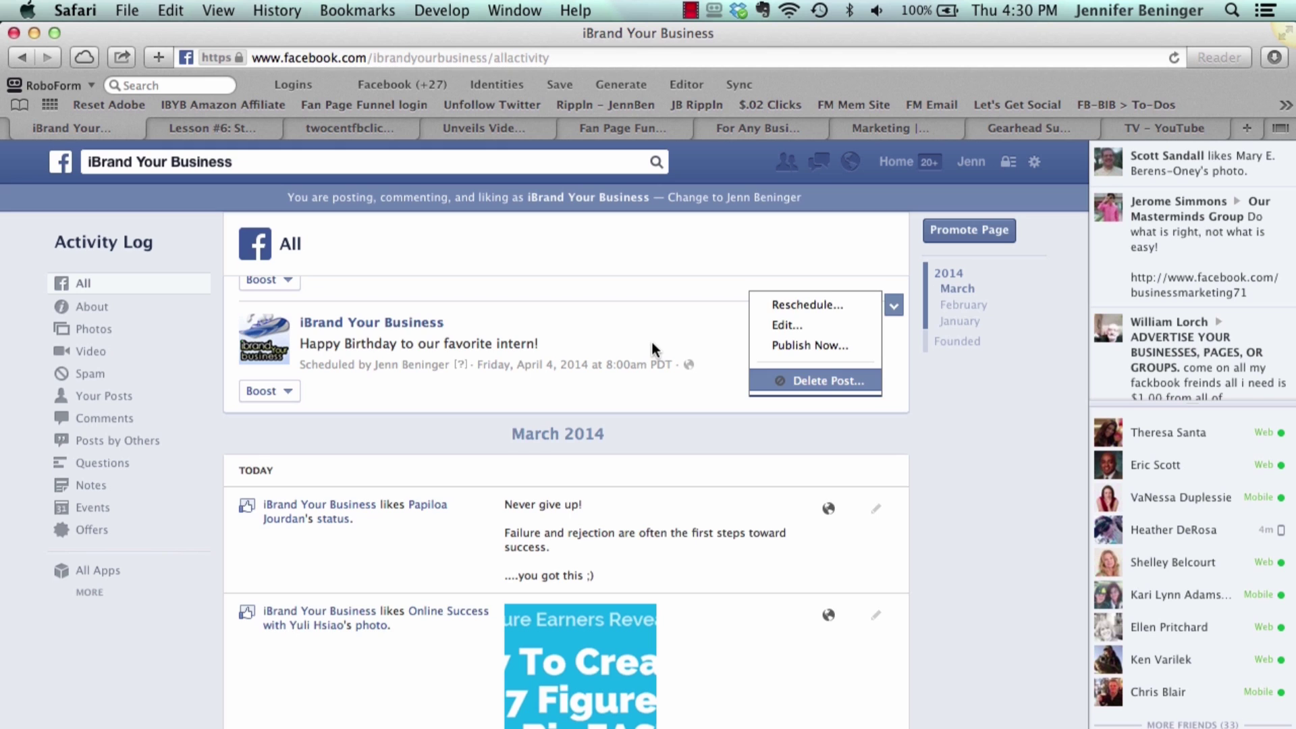
scroll(651, 341, up, 5)
scroll(650, 342, up, 10)
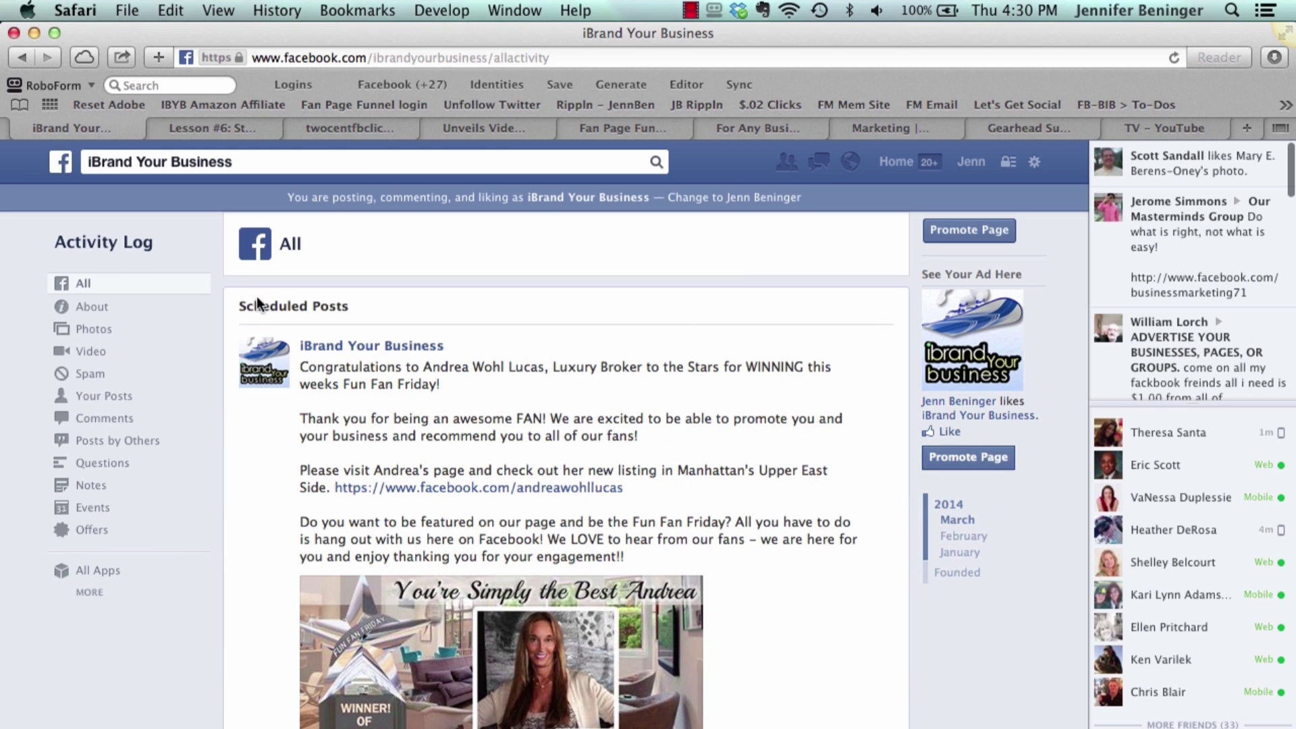
click(333, 346)
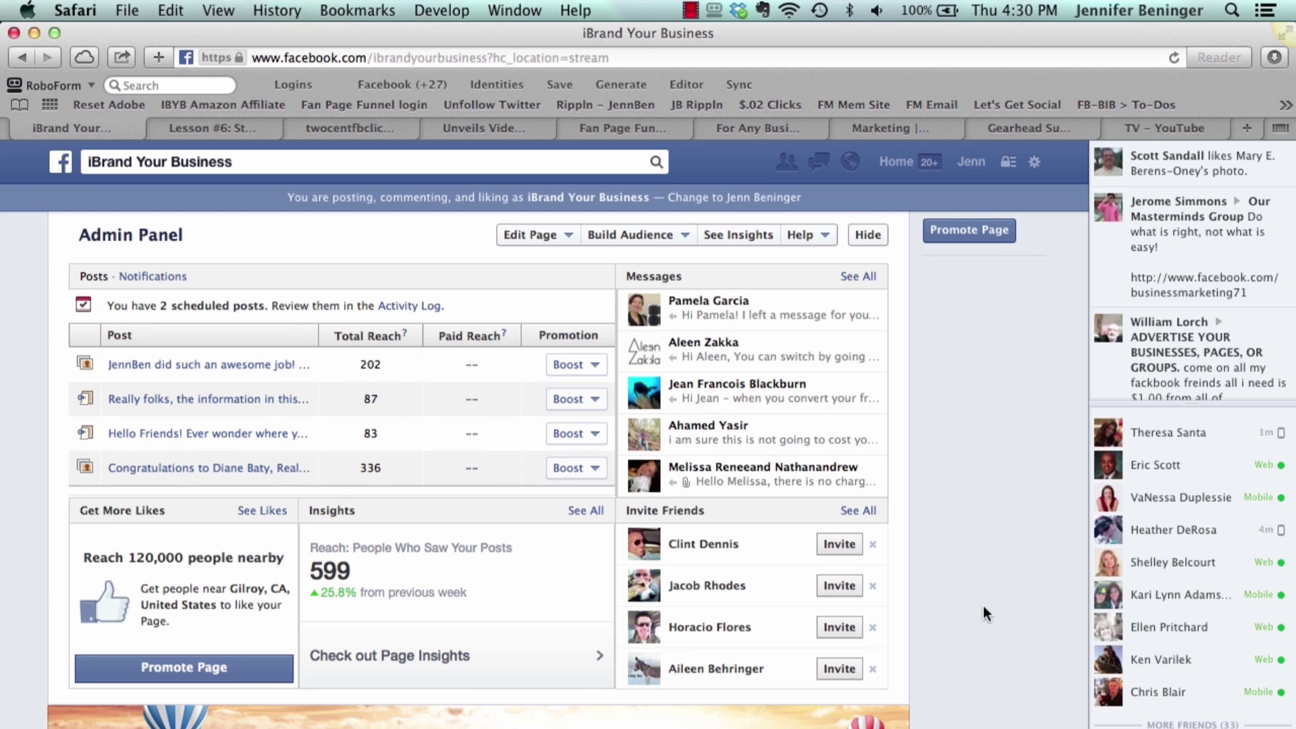
Reopen the page's Activity Log from the page management options to review the scheduled posts.
scroll(983, 607, down, 3)
scroll(983, 606, up, 3)
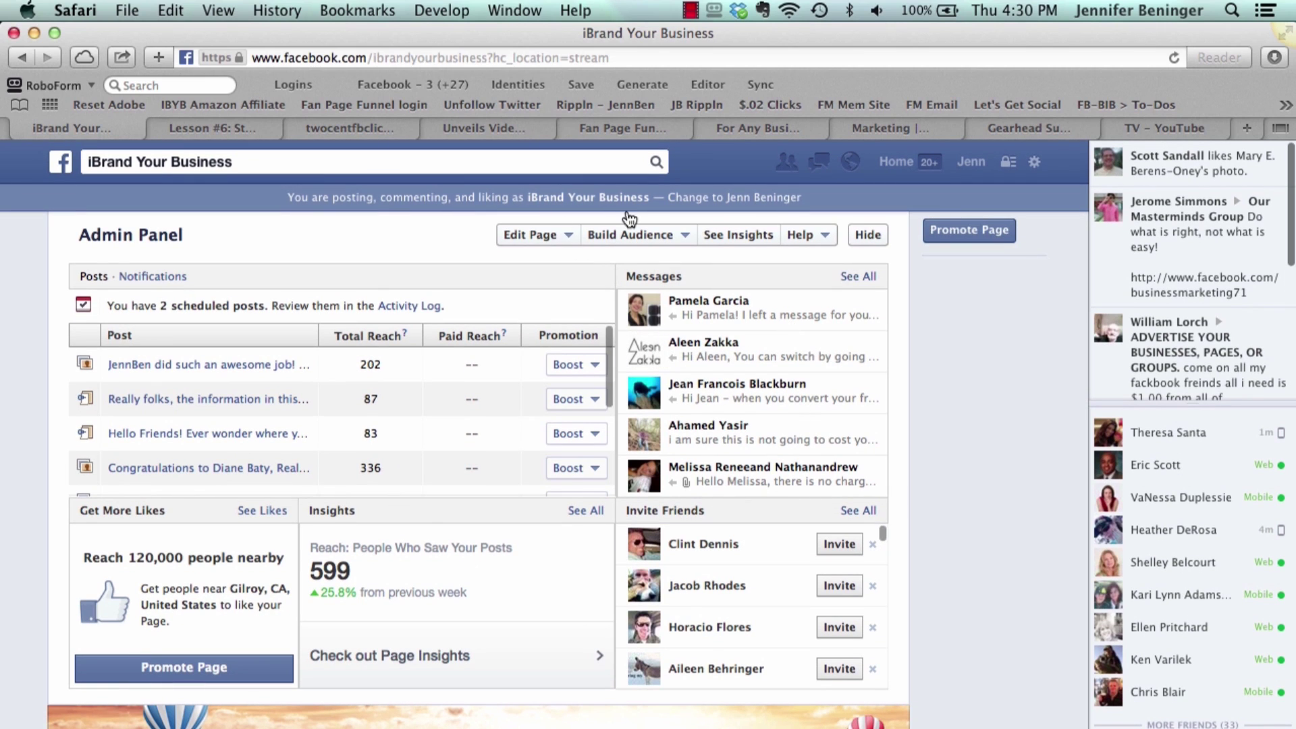
click(562, 242)
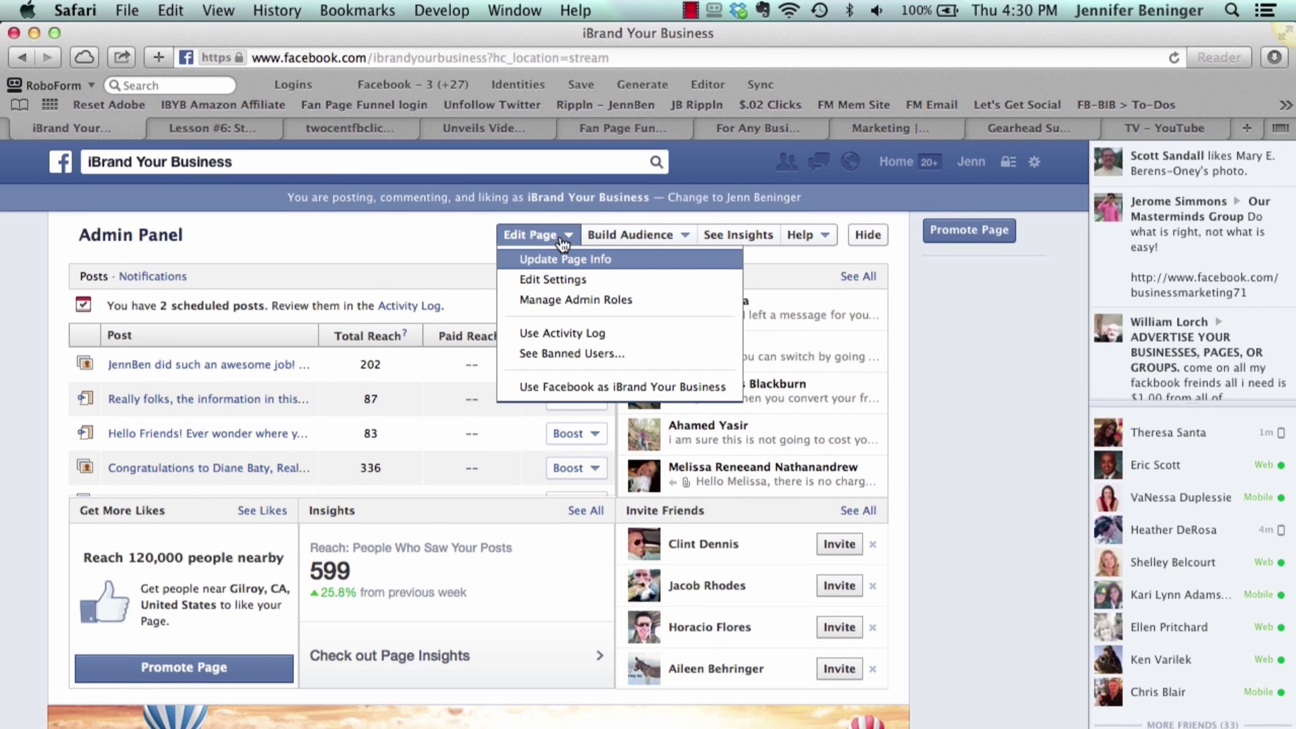
click(558, 341)
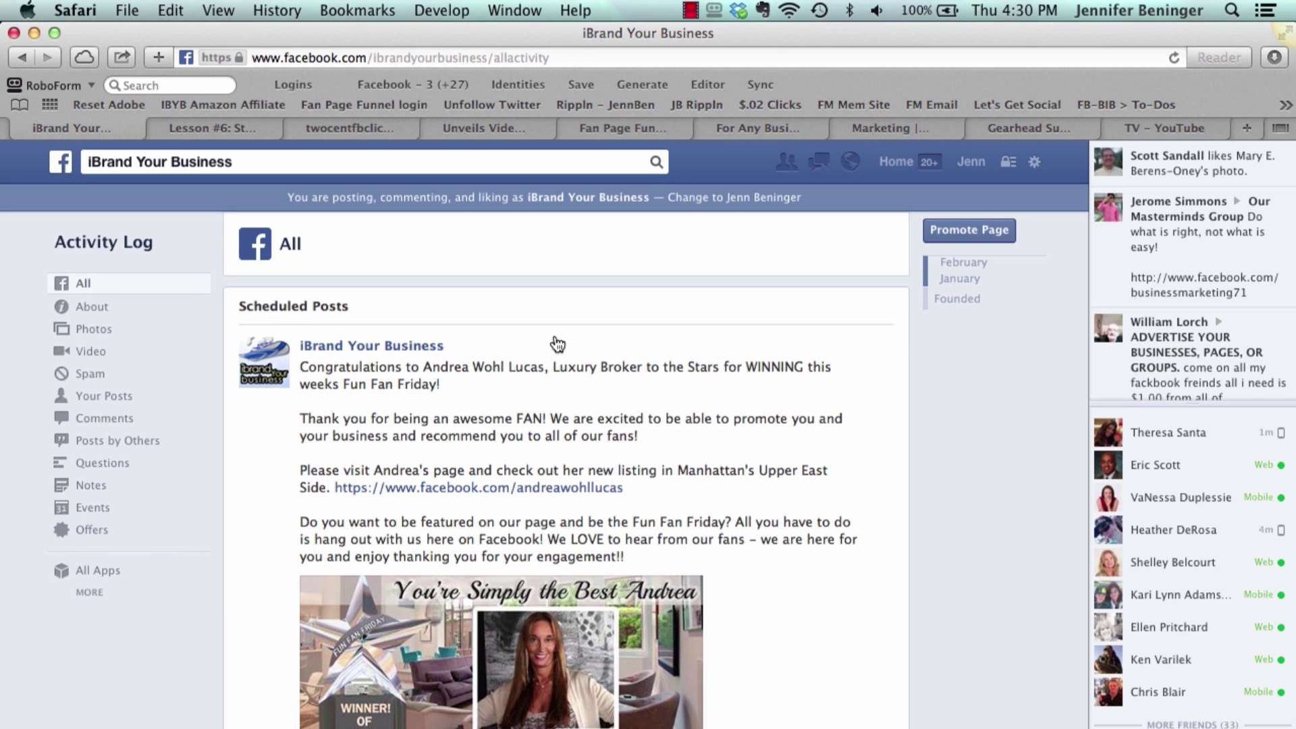
scroll(684, 540, down, 3)
scroll(684, 540, down, 5)
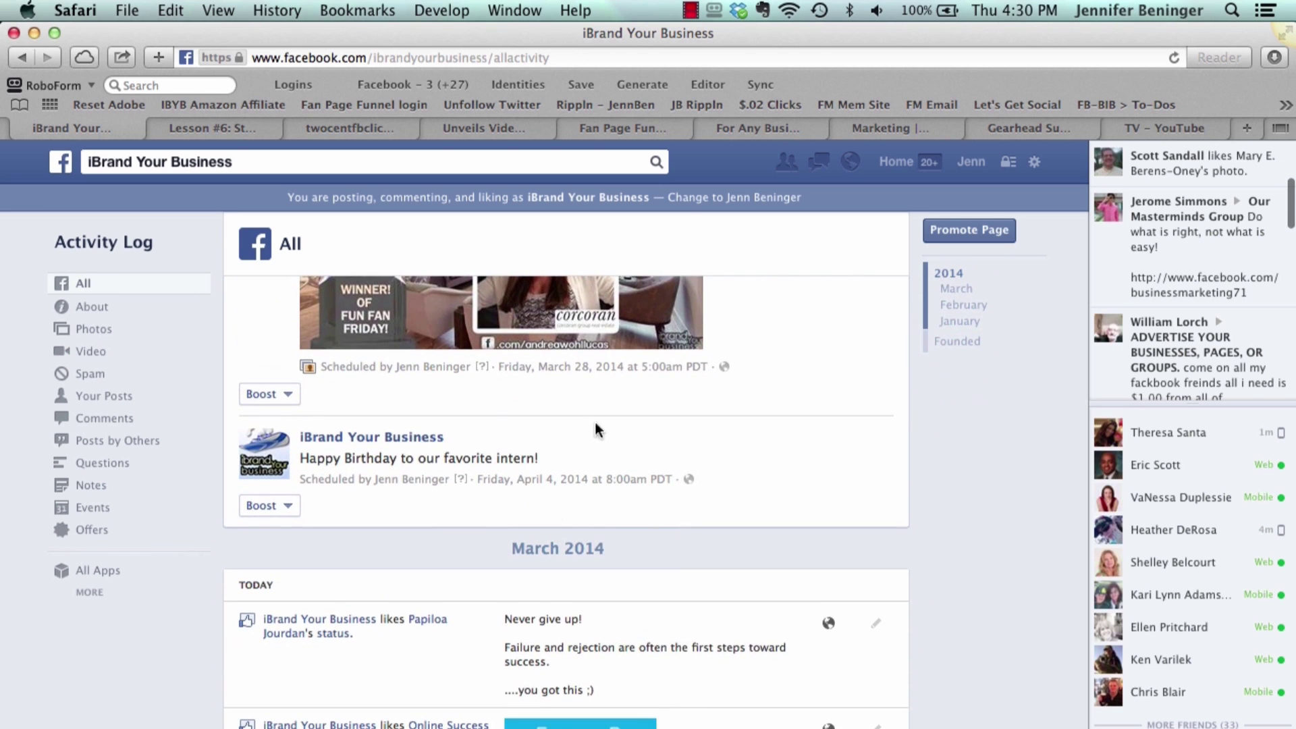
scroll(513, 425, up, 5)
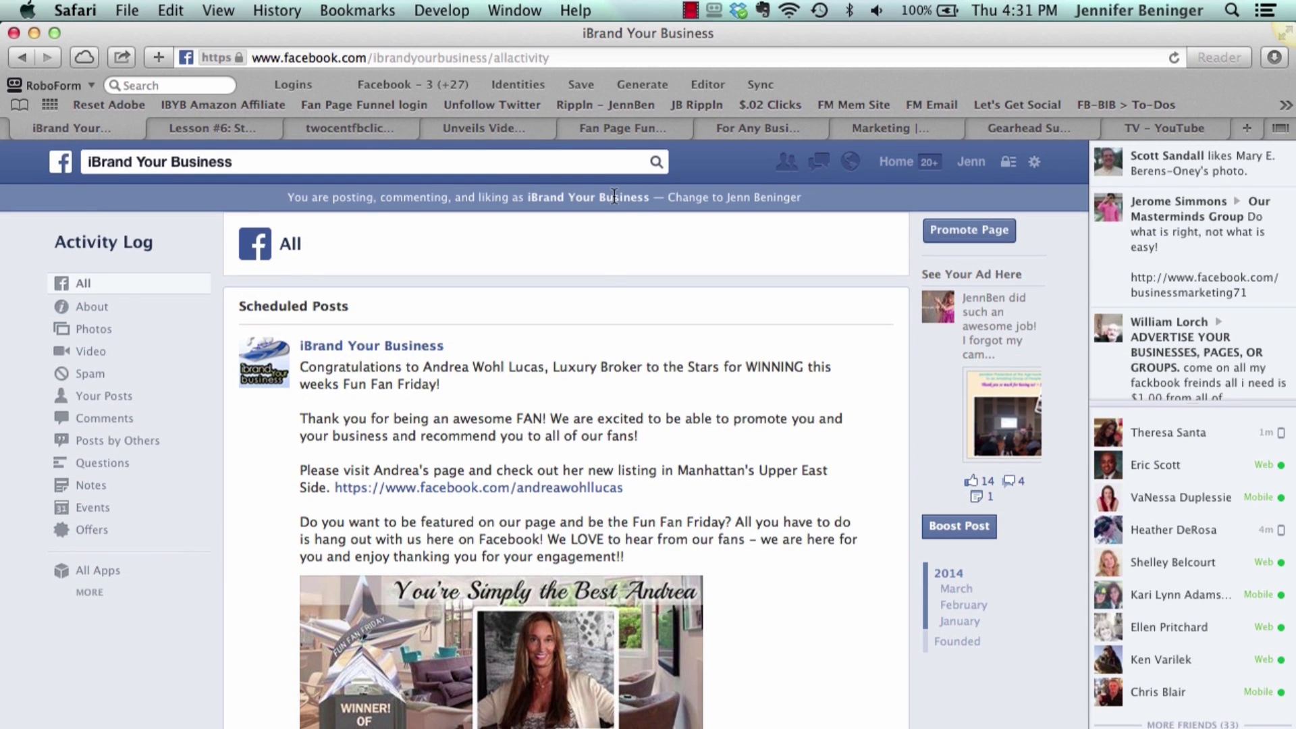
Return to the iBrand Your Business timeline and scroll down to the cover photo.
click(315, 347)
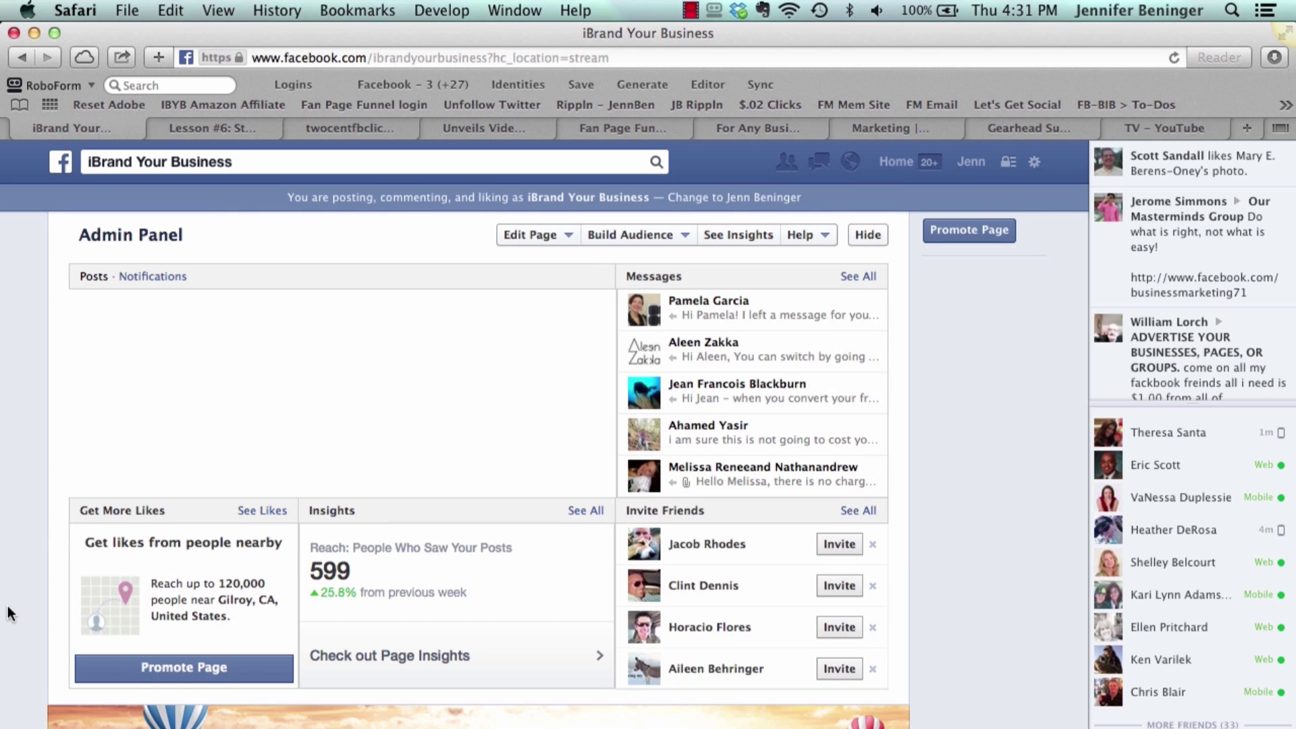
scroll(7, 605, down, 5)
scroll(7, 606, down, 3)
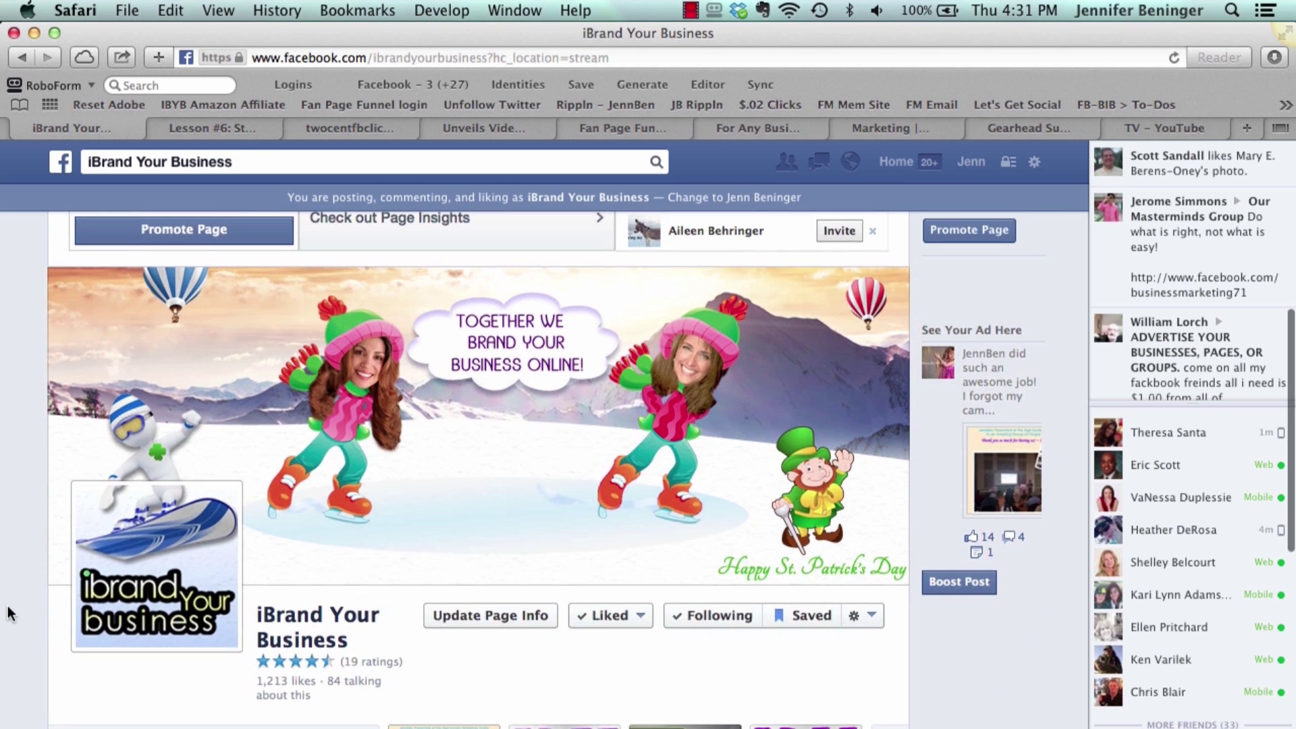
scroll(7, 606, down, 1)
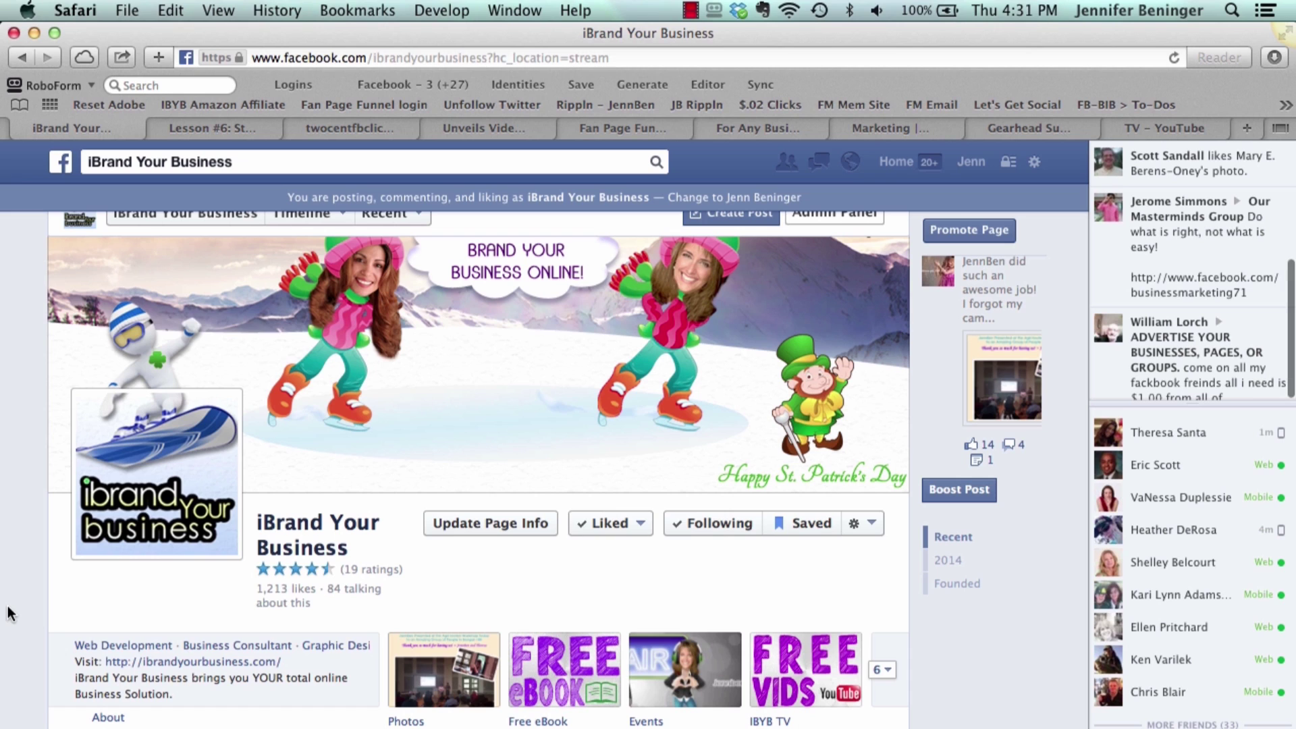